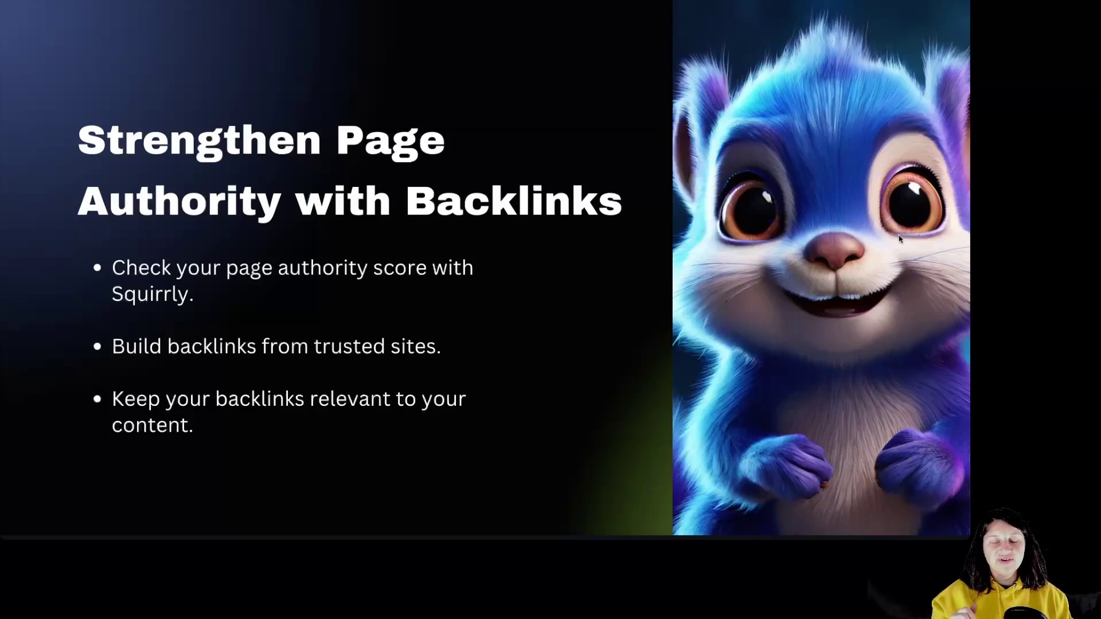
# Advance from the backlinks slide to the 'Using Social Media to Boost SEO' slide
pyautogui.press('Right')
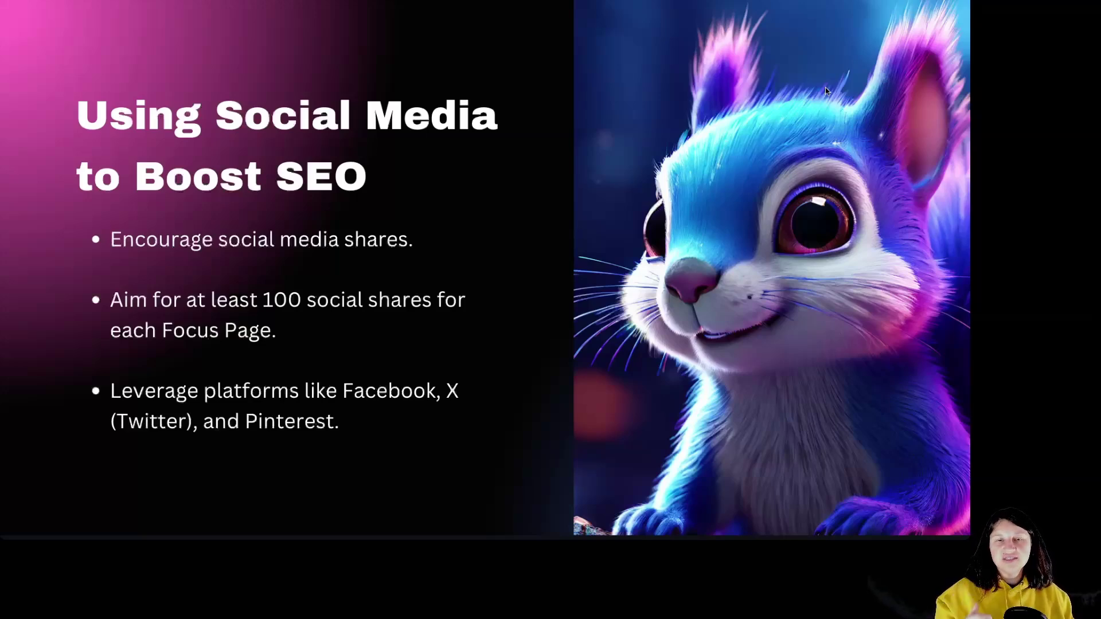
# Advance to the 'Boost Your Focus Page with Internal Links' slide
pyautogui.press('Right')
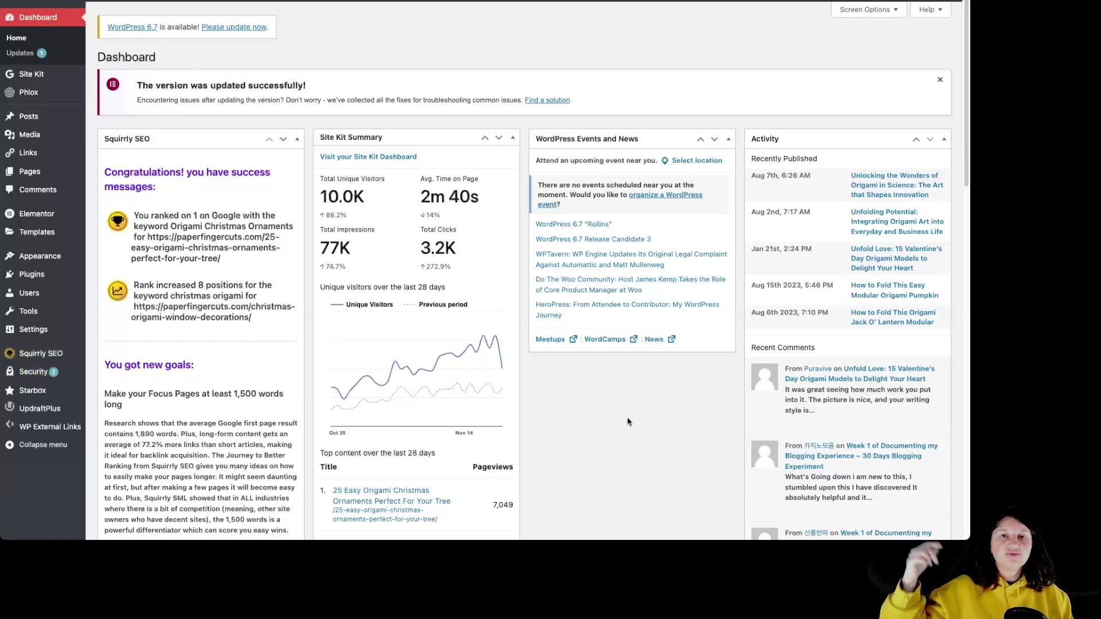
# Open Squirrly SEO > Focus Pages > Focus Pages from the admin bar
pyautogui.moveTo(71, 351)
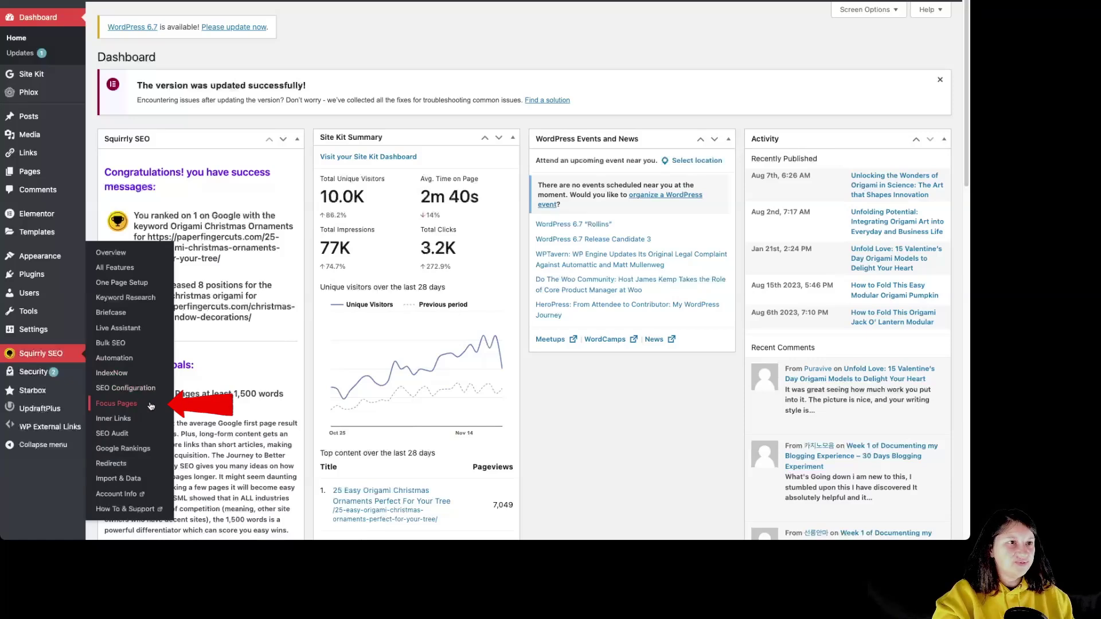
pyautogui.moveTo(235, 7)
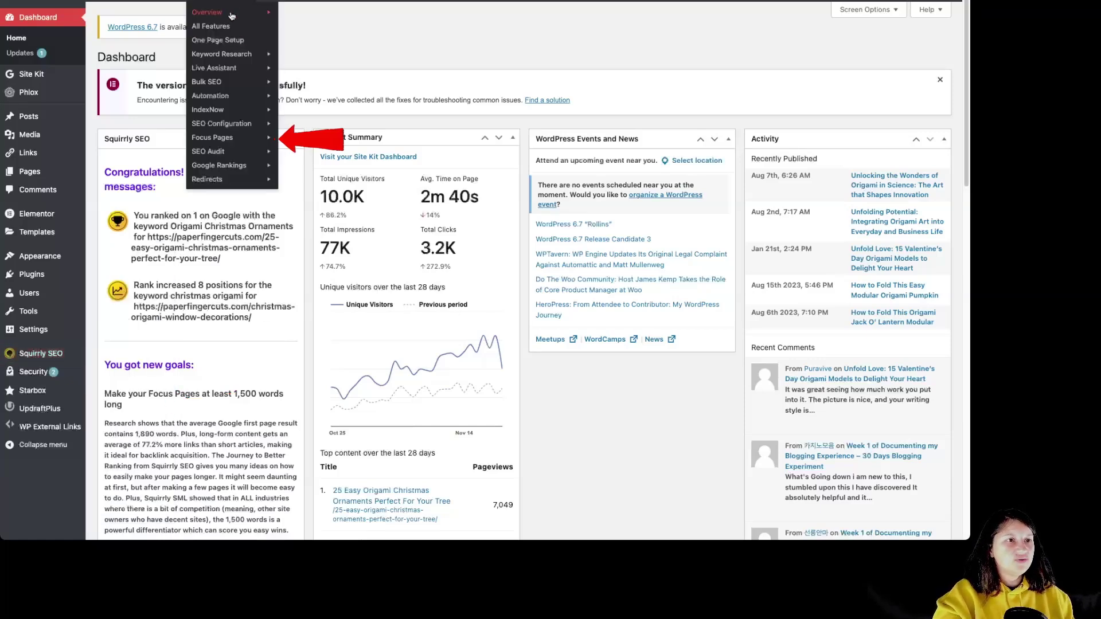
pyautogui.moveTo(264, 138)
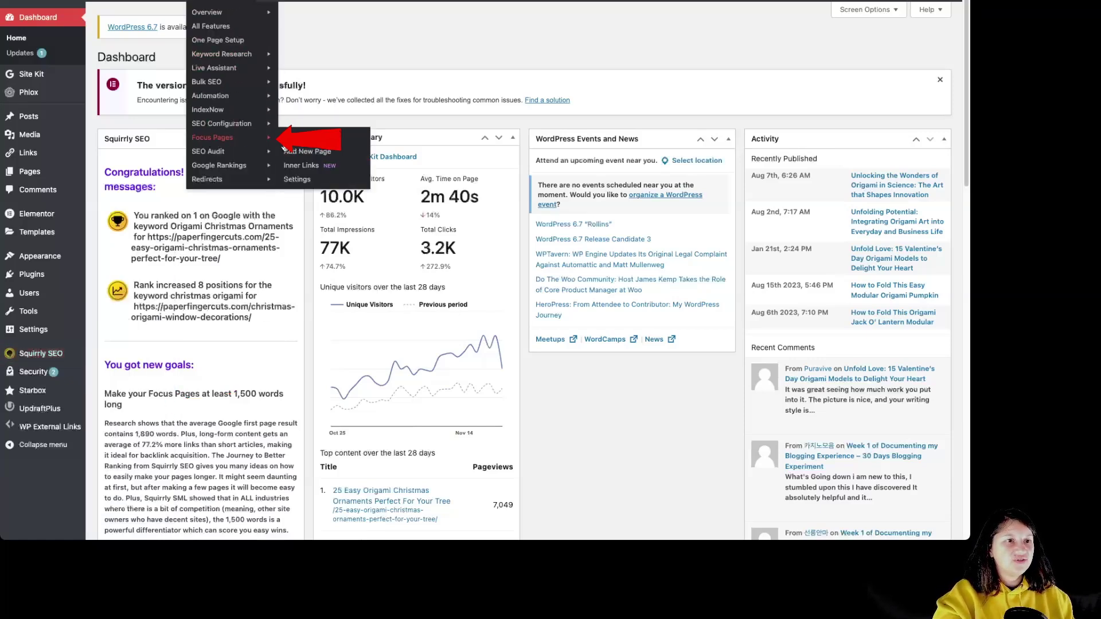
pyautogui.click(327, 138)
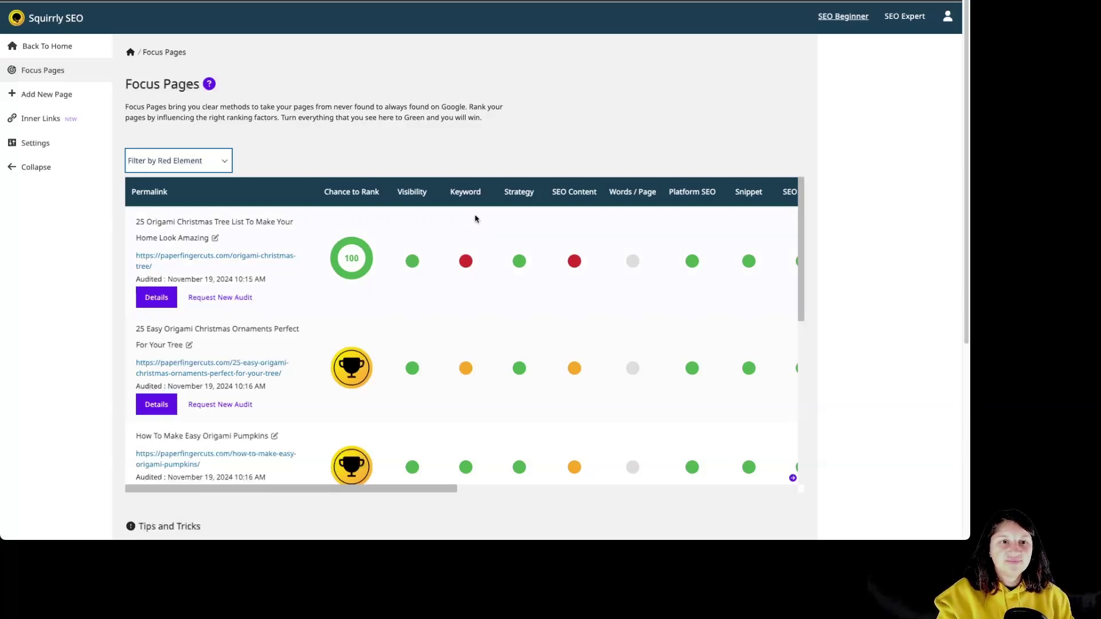
# View the origami Christmas tree page's keyword details and its Keyword Competition task
pyautogui.click(465, 261)
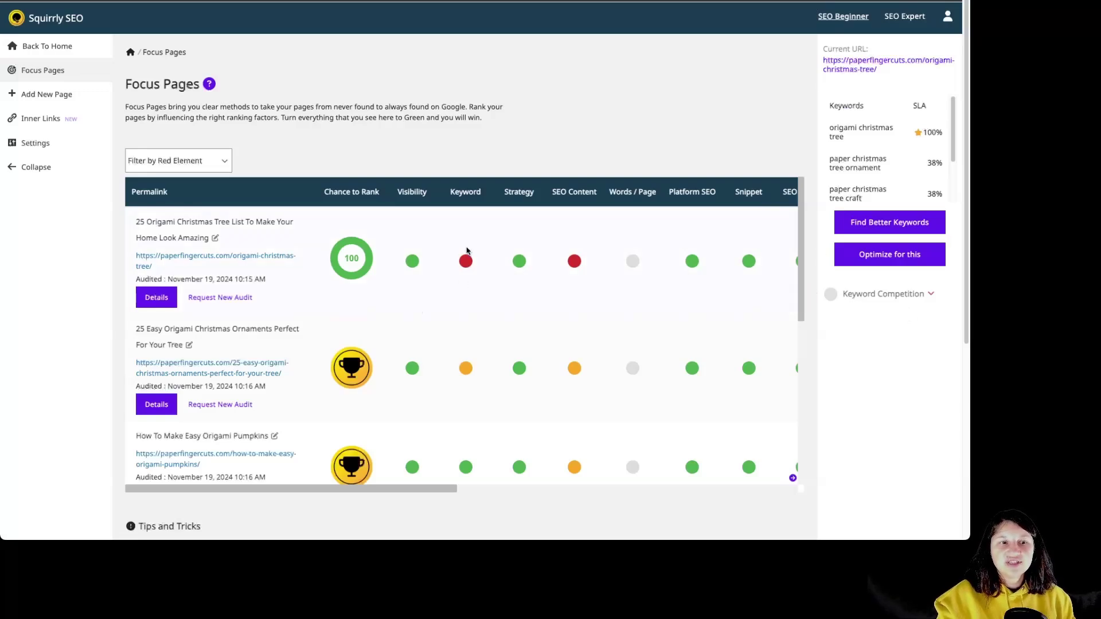
pyautogui.click(887, 297)
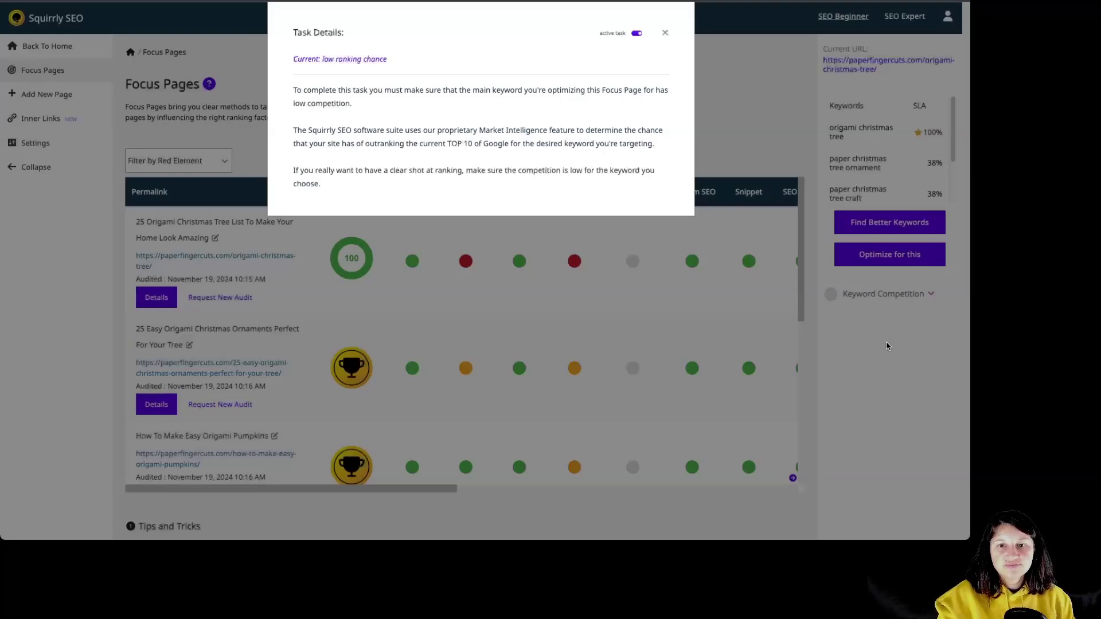
pyautogui.click(887, 345)
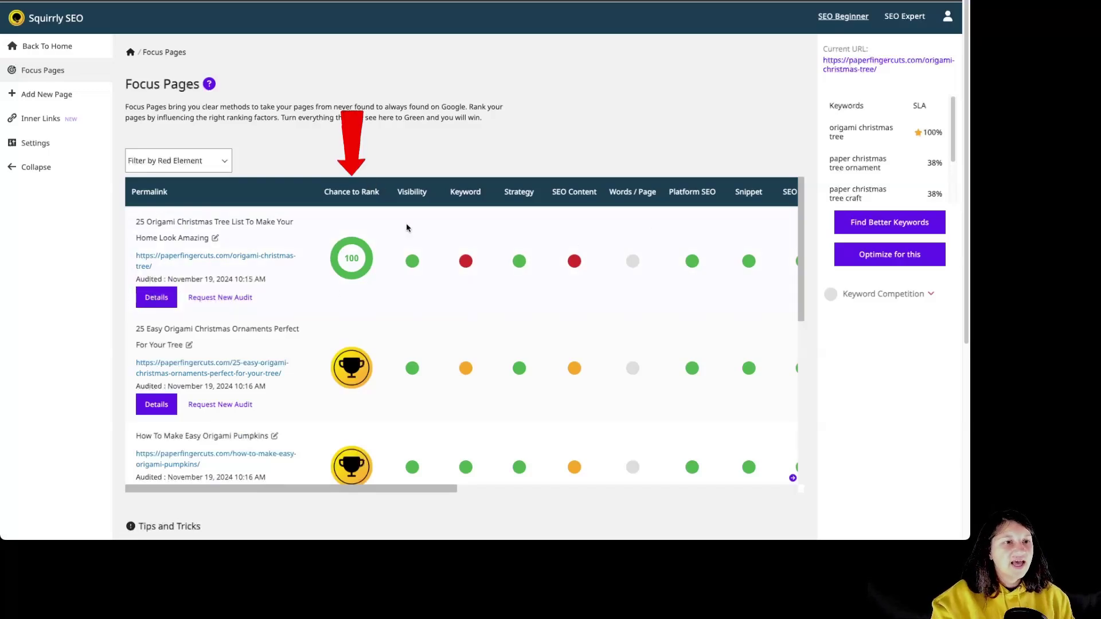
pyautogui.moveTo(355, 264)
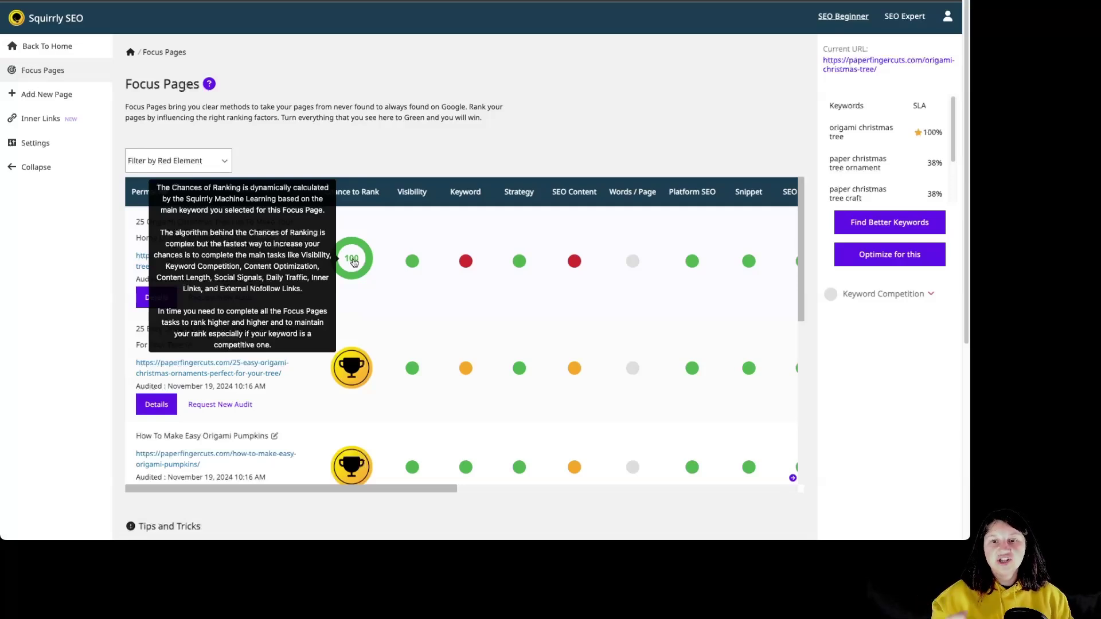
pyautogui.moveTo(355, 369)
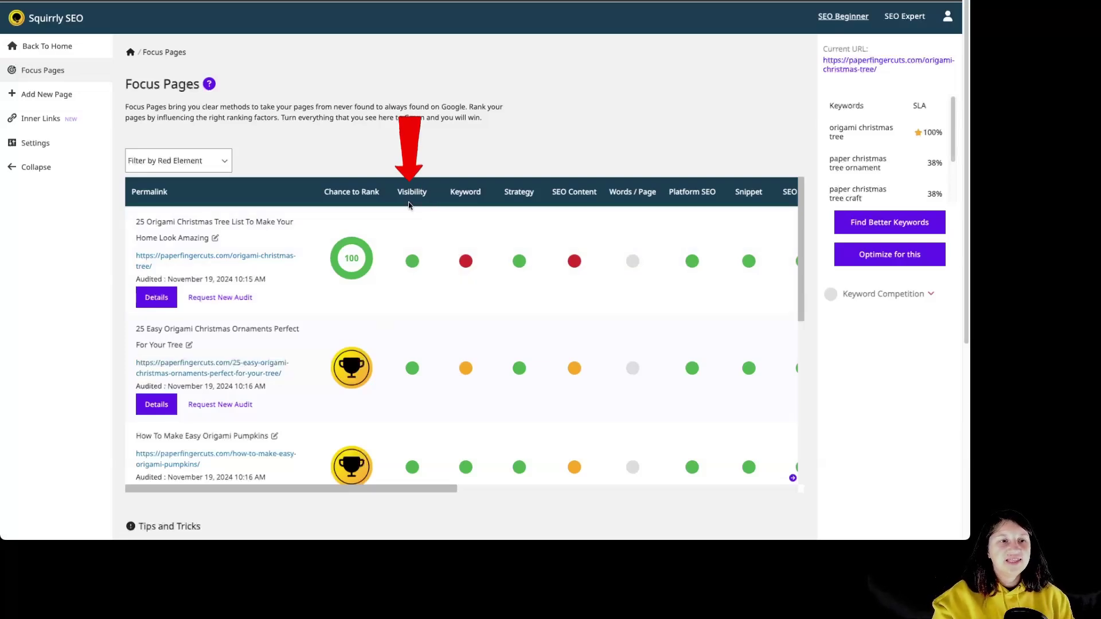
# Review the first page's Visibility checks and the indexing task details
pyautogui.click(411, 262)
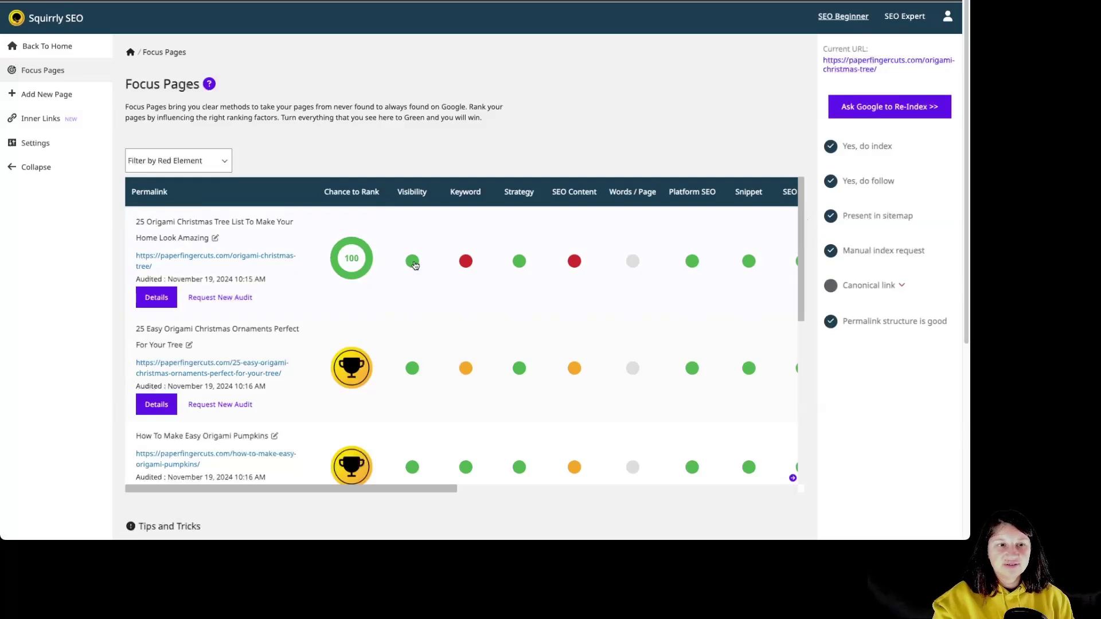
pyautogui.click(880, 148)
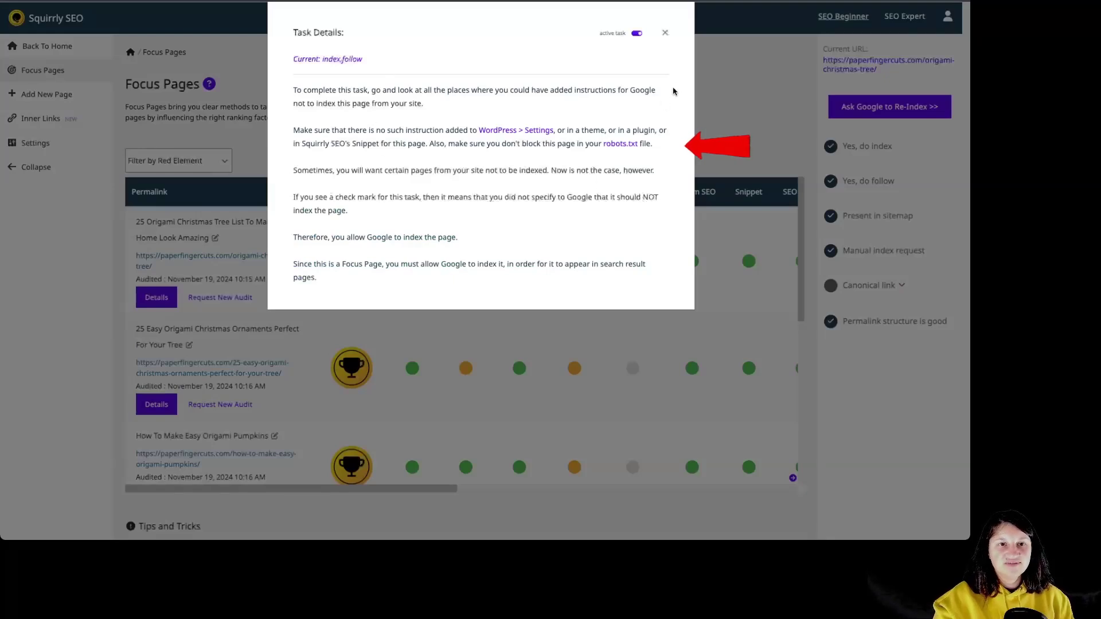
pyautogui.click(665, 32)
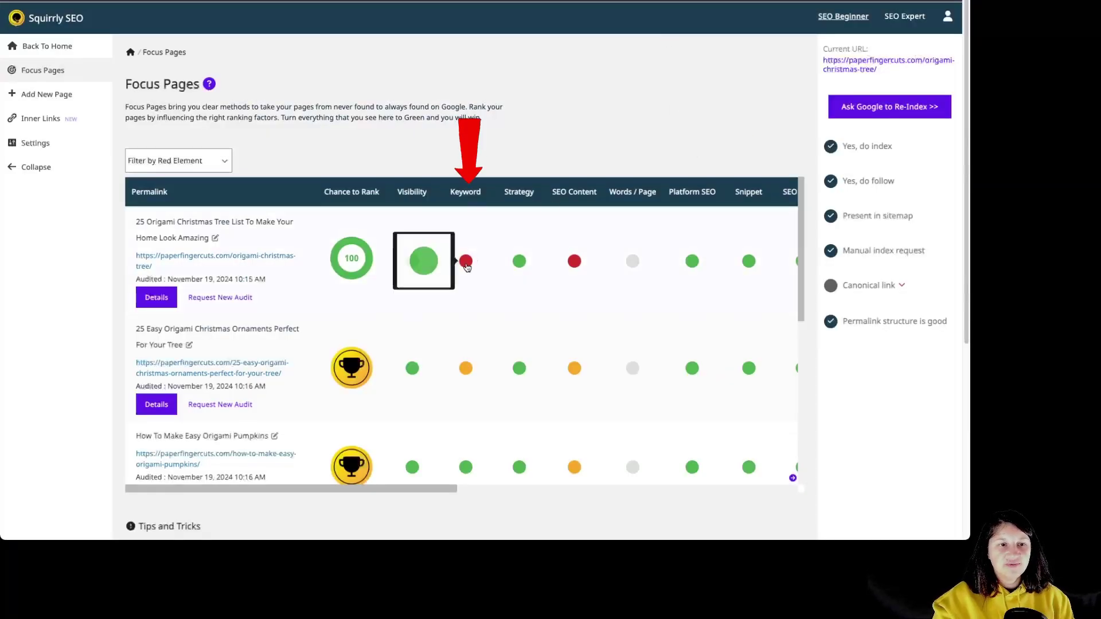
# Check Strategy, SEO Content, Words / Page, Platform SEO and Snippet, then reveal later columns
pyautogui.click(520, 263)
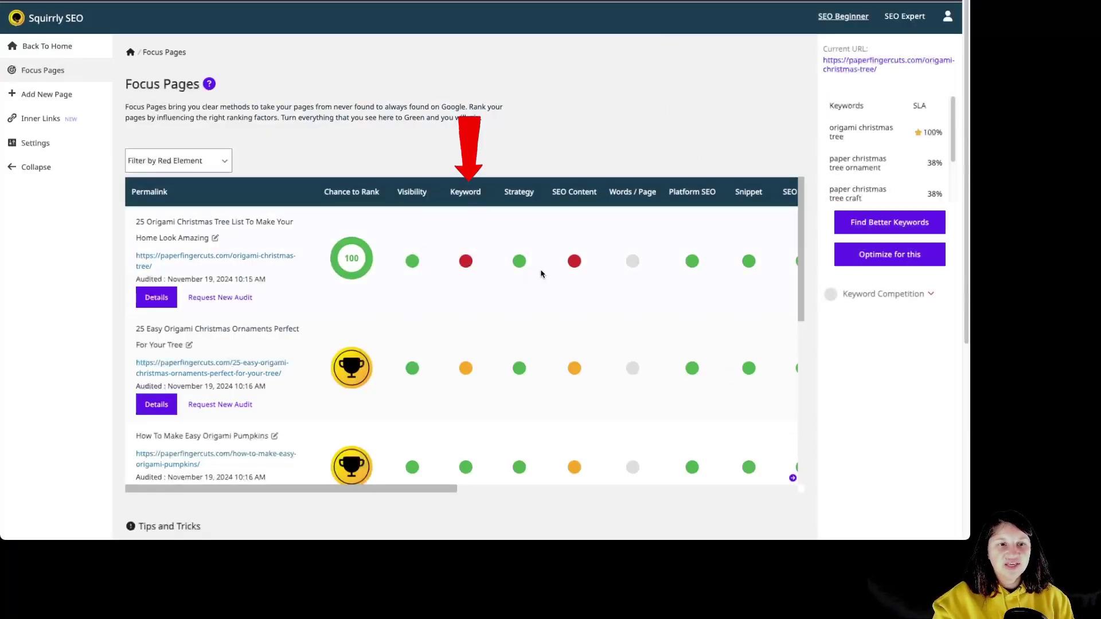
pyautogui.click(574, 261)
pyautogui.click(632, 262)
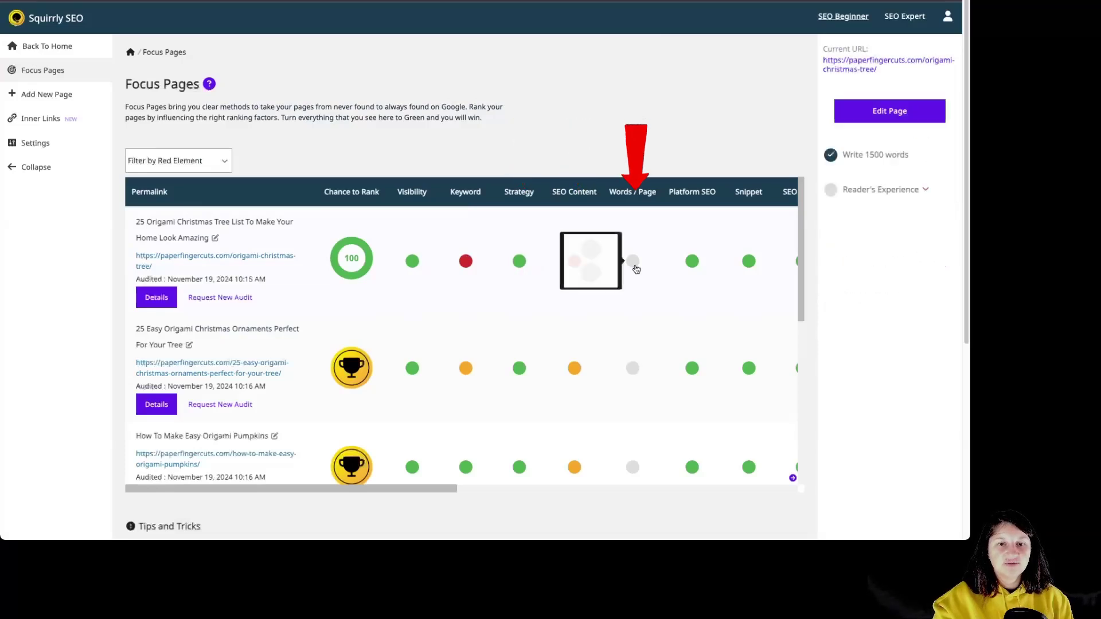
pyautogui.click(692, 262)
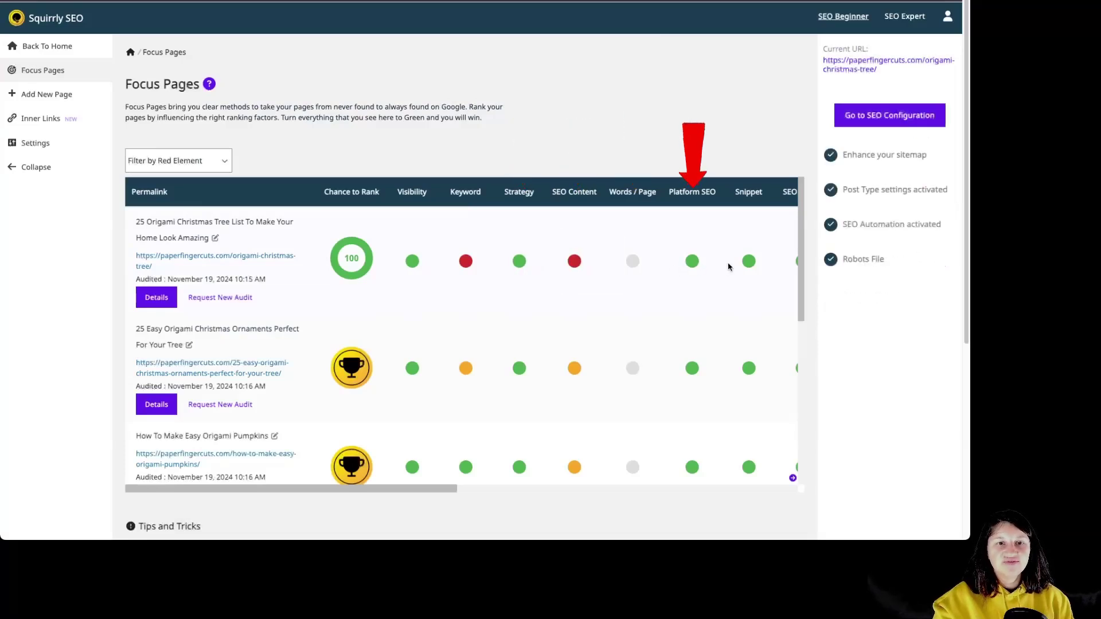
pyautogui.click(749, 265)
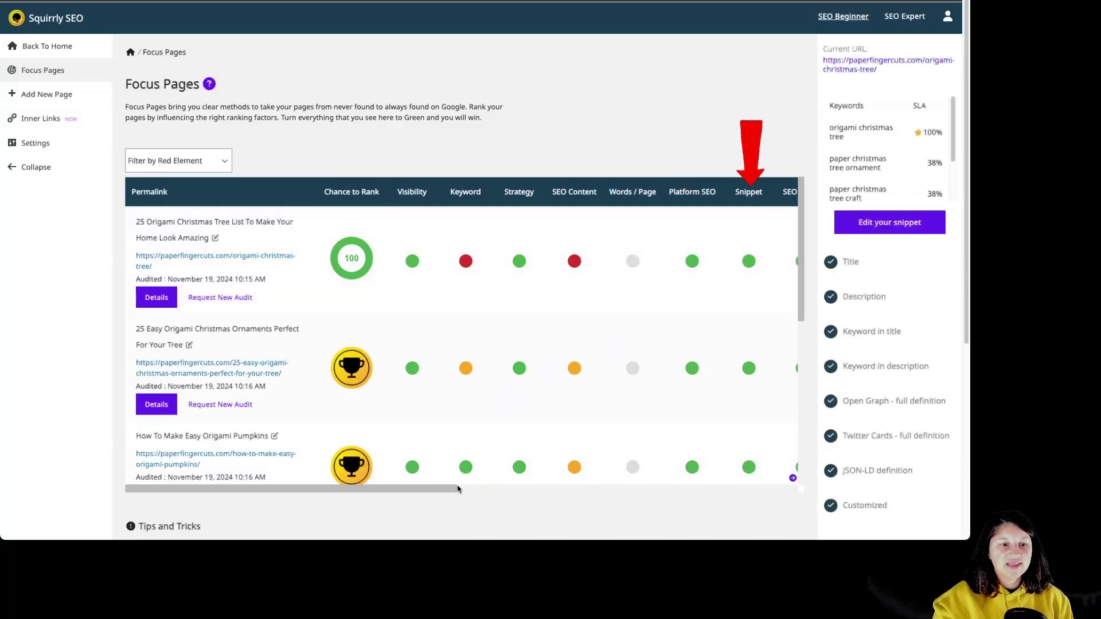
pyautogui.moveTo(442, 489); pyautogui.dragTo(649, 487)
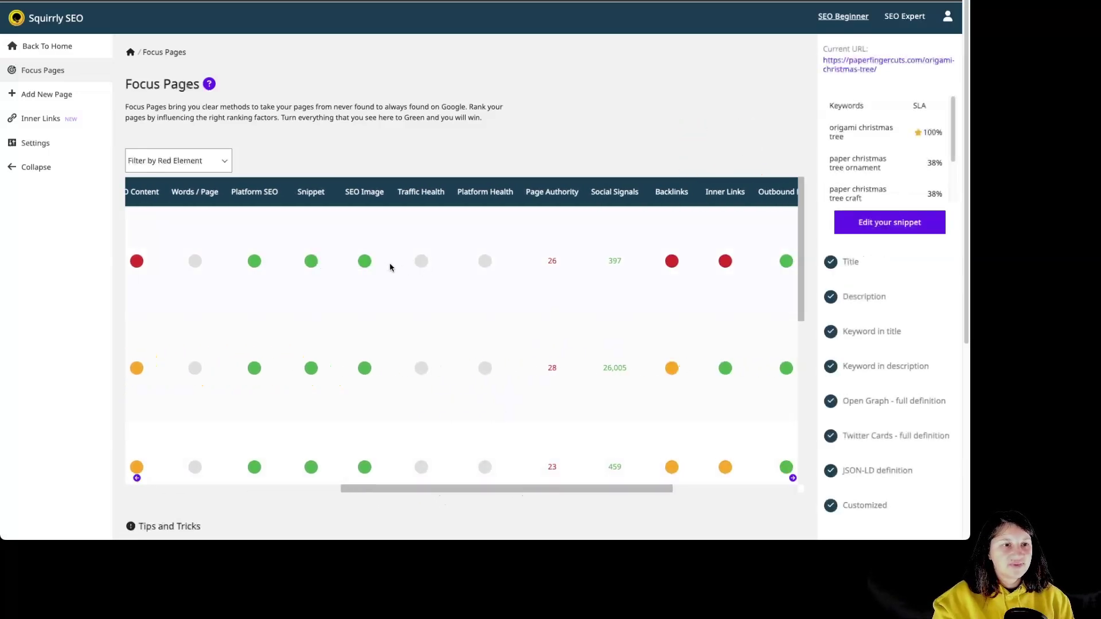
# Check SEO Image, Traffic Health, Platform Health, Page Authority, Social Signals, Backlinks and Inner Links
pyautogui.click(364, 262)
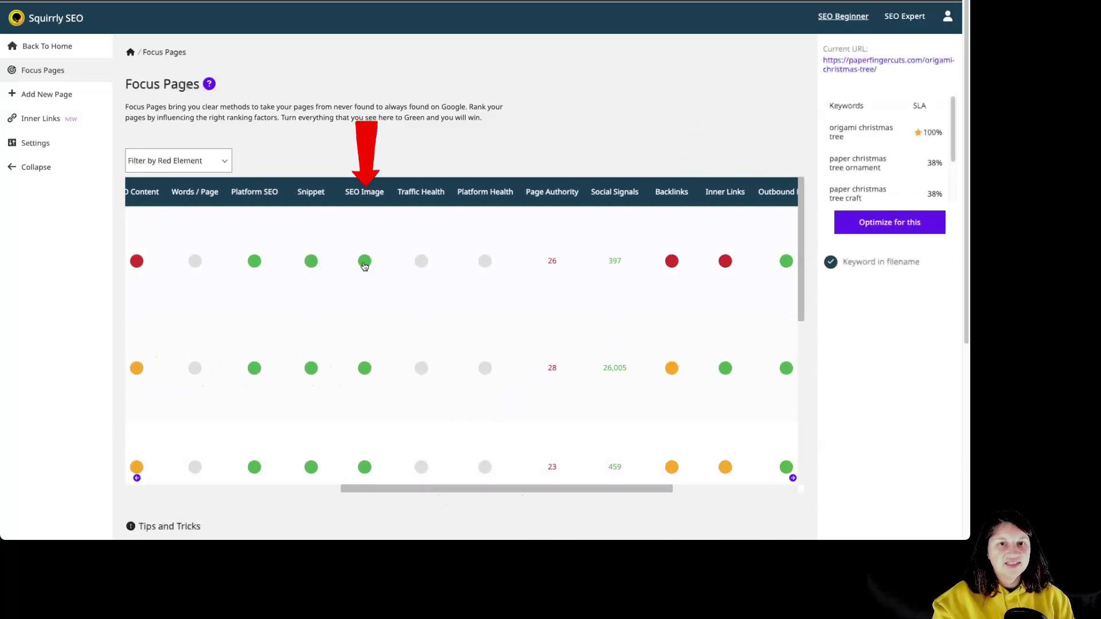
pyautogui.click(420, 262)
pyautogui.click(486, 263)
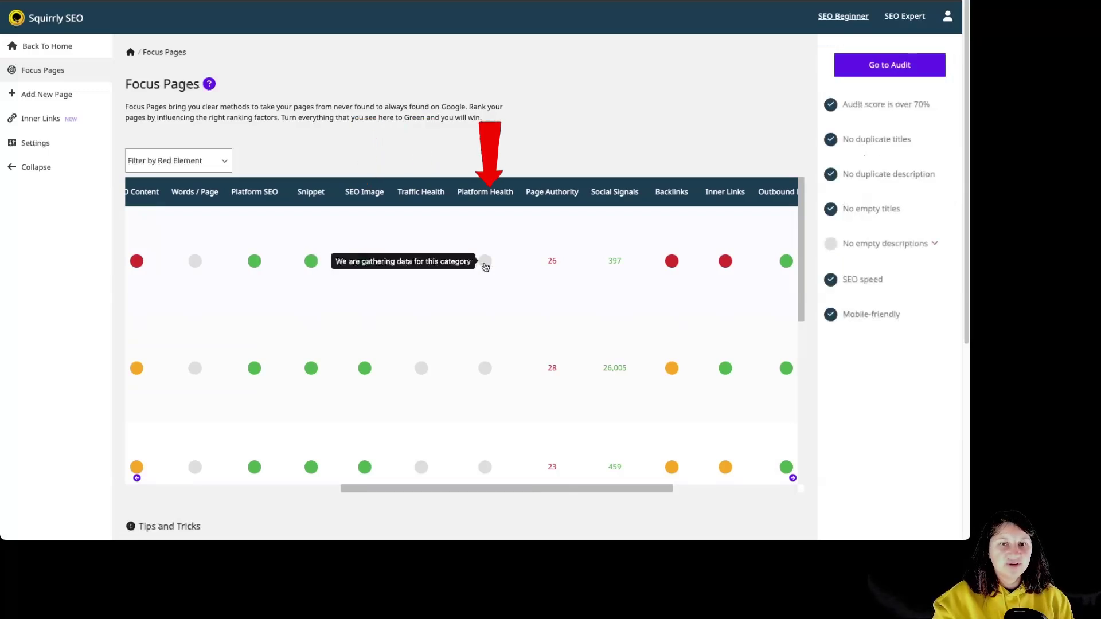
pyautogui.click(550, 263)
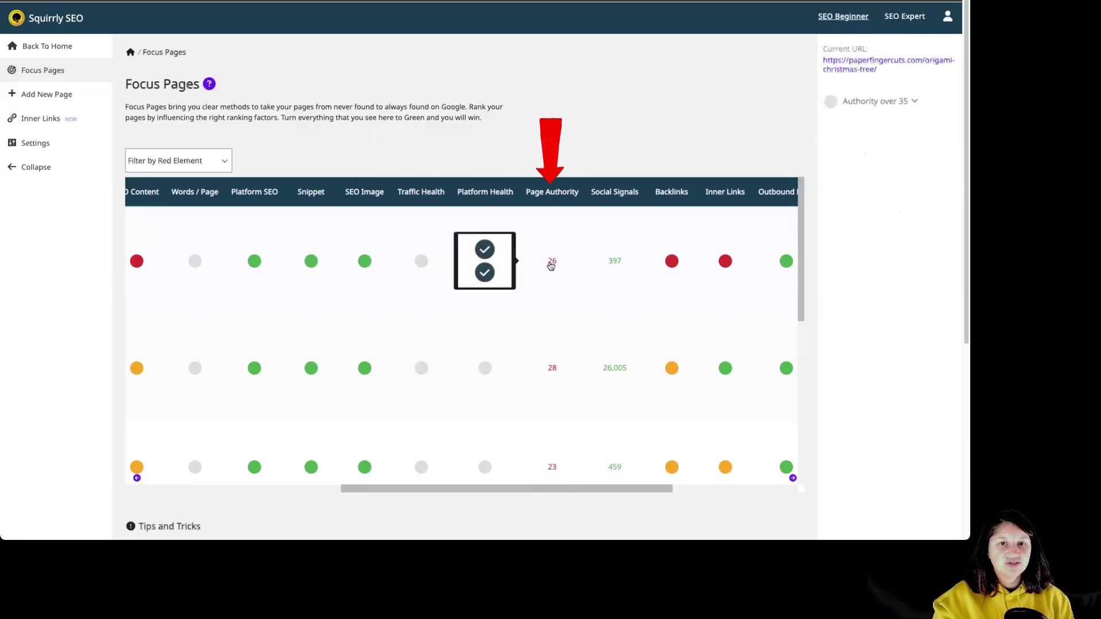
pyautogui.click(616, 267)
pyautogui.click(670, 262)
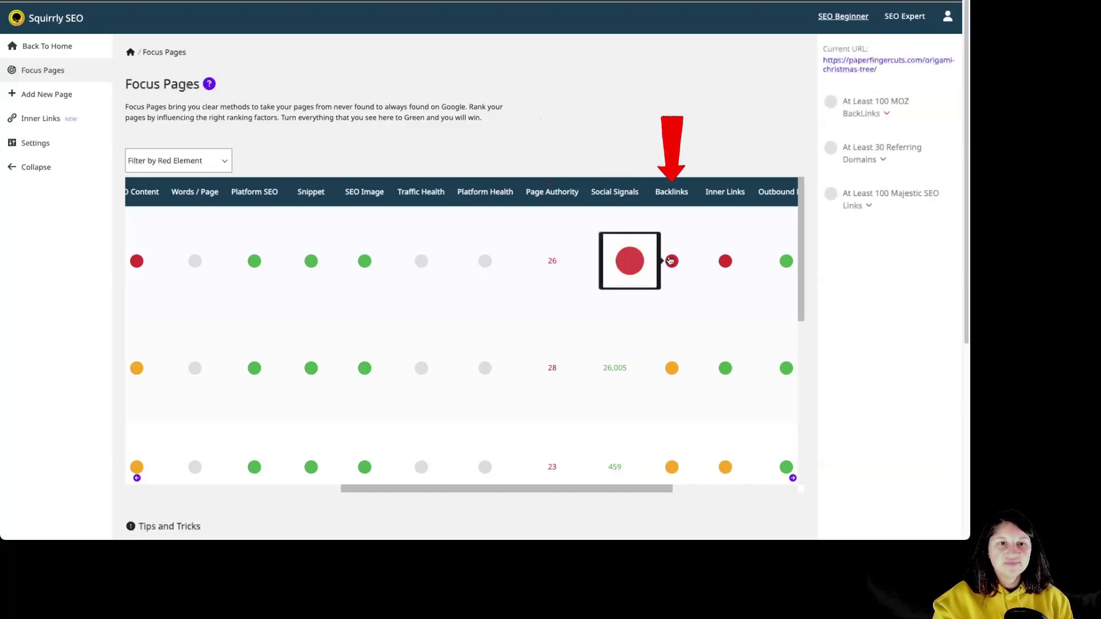
pyautogui.click(725, 261)
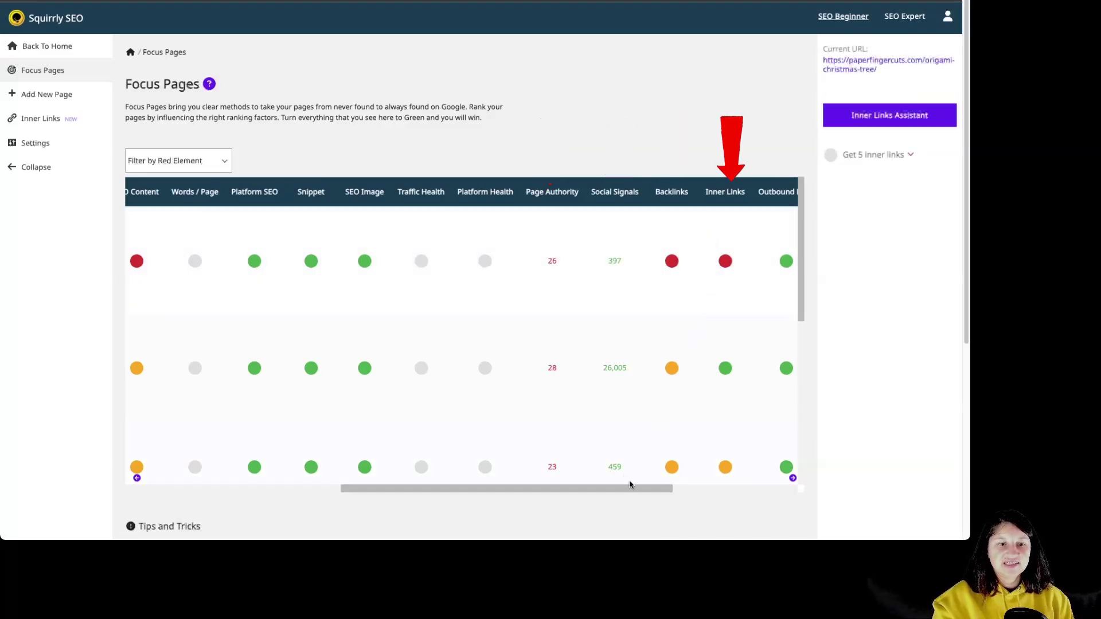
pyautogui.moveTo(629, 489); pyautogui.dragTo(755, 488)
# Check Outbound Links, Accuracy, CTR, Impressions and Clicks, then show the row's actions menu
pyautogui.click(533, 261)
pyautogui.click(596, 260)
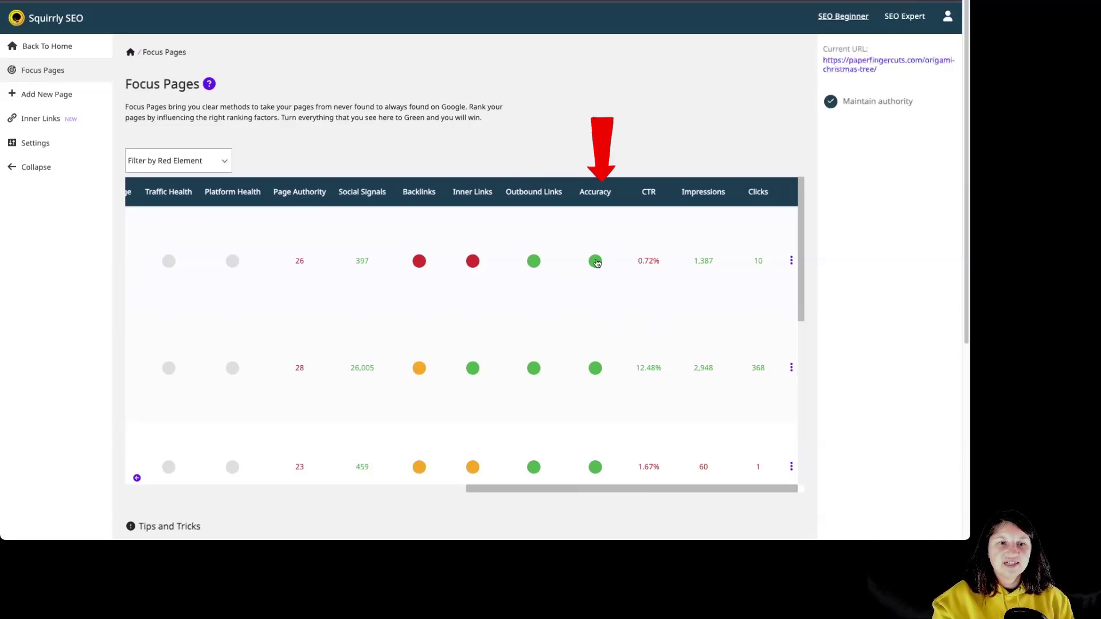
pyautogui.click(649, 263)
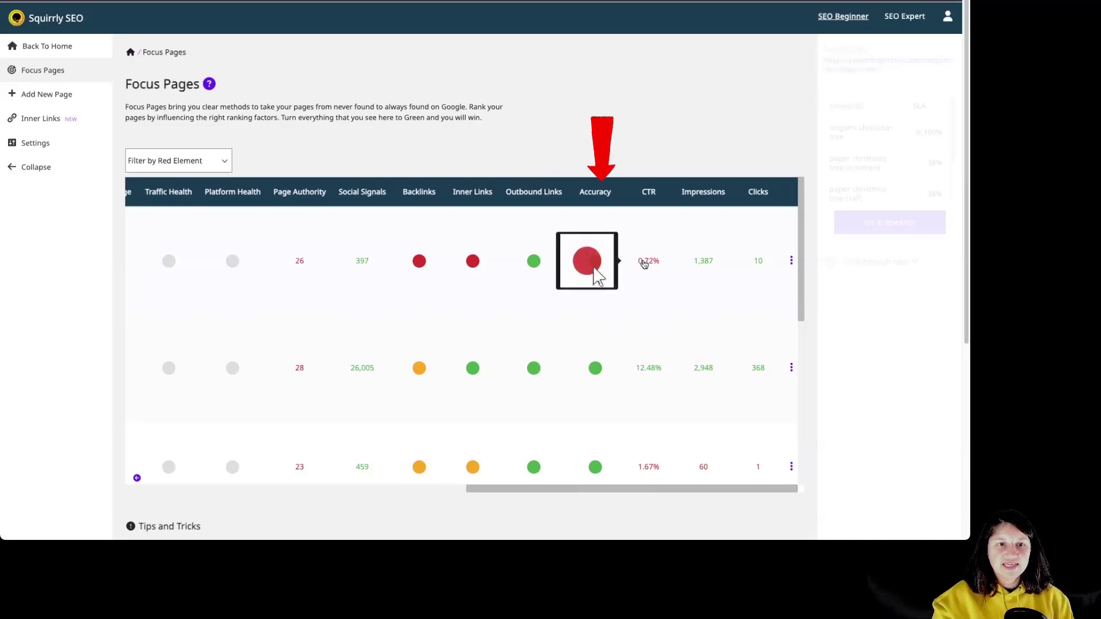
pyautogui.click(700, 263)
pyautogui.click(757, 268)
pyautogui.click(792, 262)
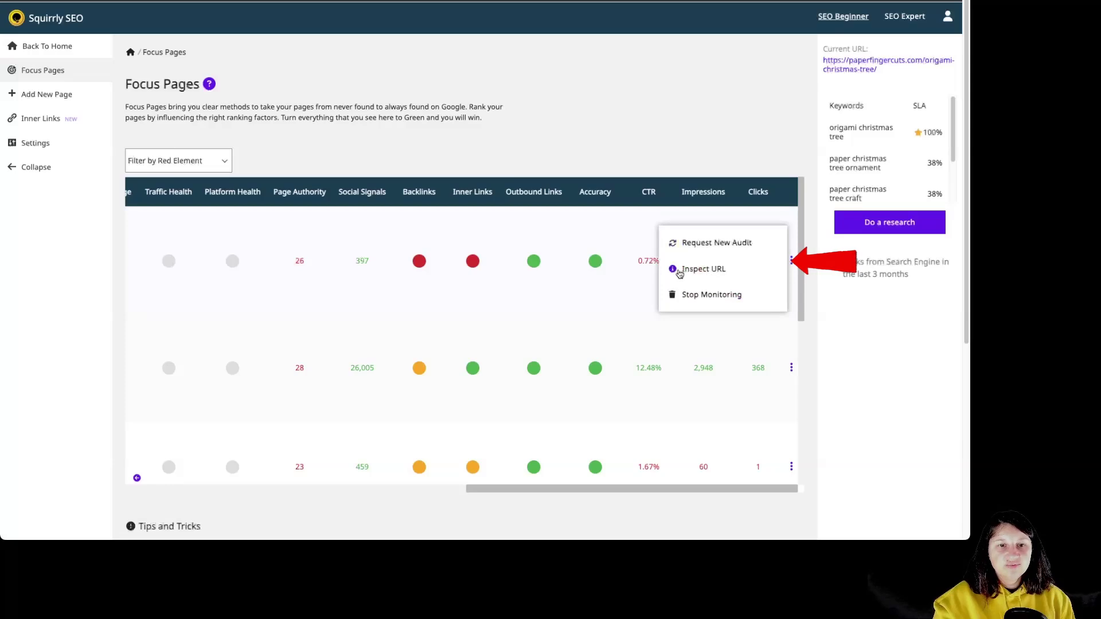
pyautogui.click(790, 259)
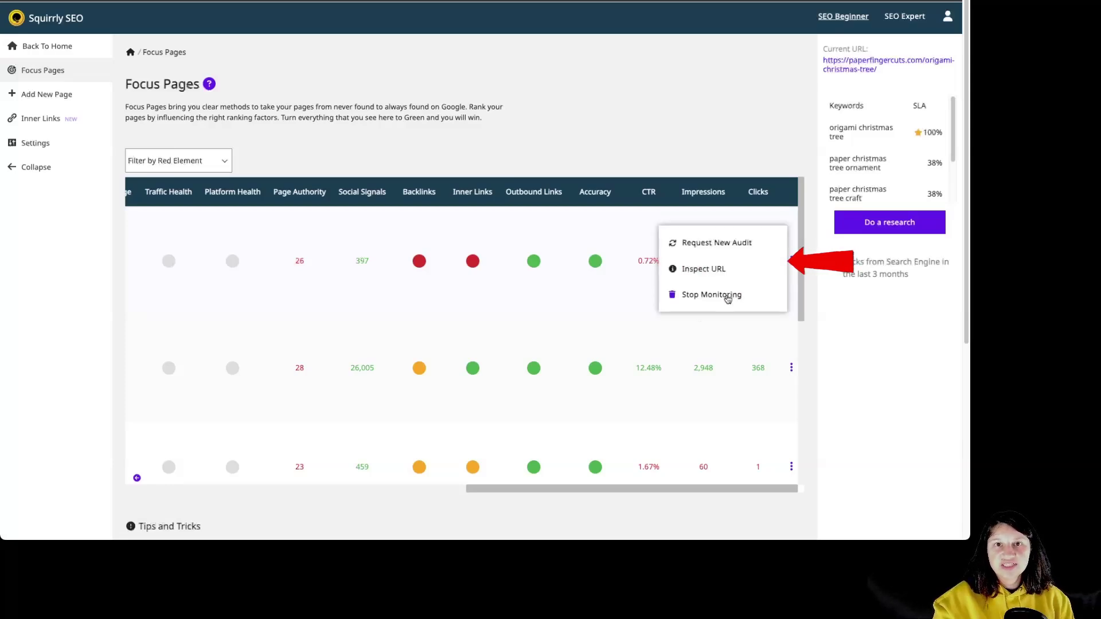
# Inspect the origami Christmas tree page's URL data, toggling Show Source Code, then close it
pyautogui.click(700, 272)
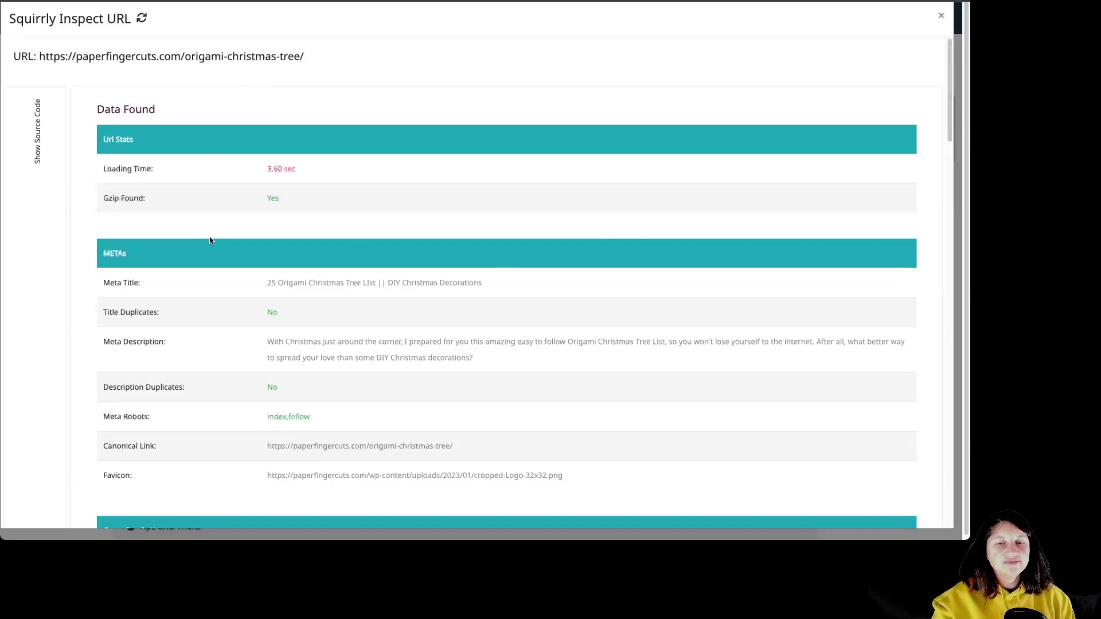
pyautogui.click(39, 148)
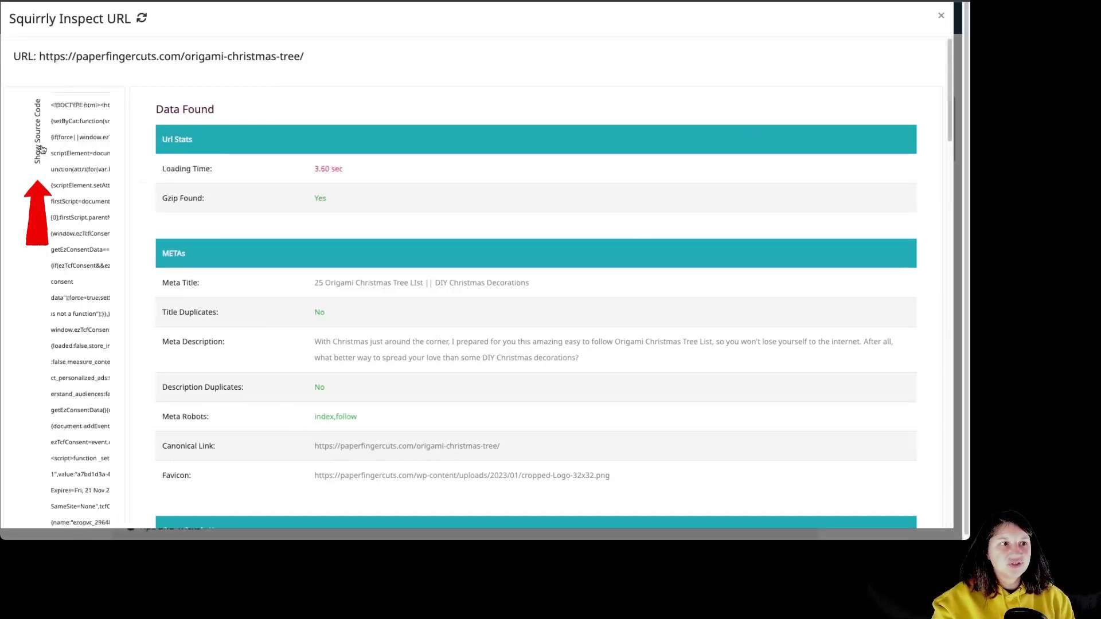
pyautogui.click(48, 155)
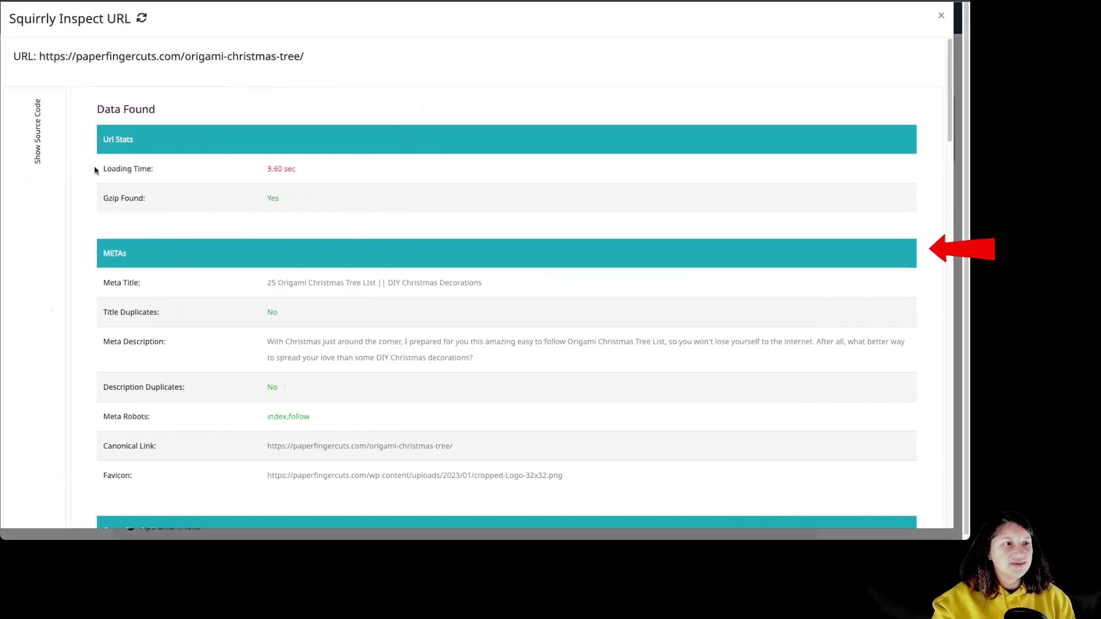
pyautogui.scroll(-2, 90, 225)
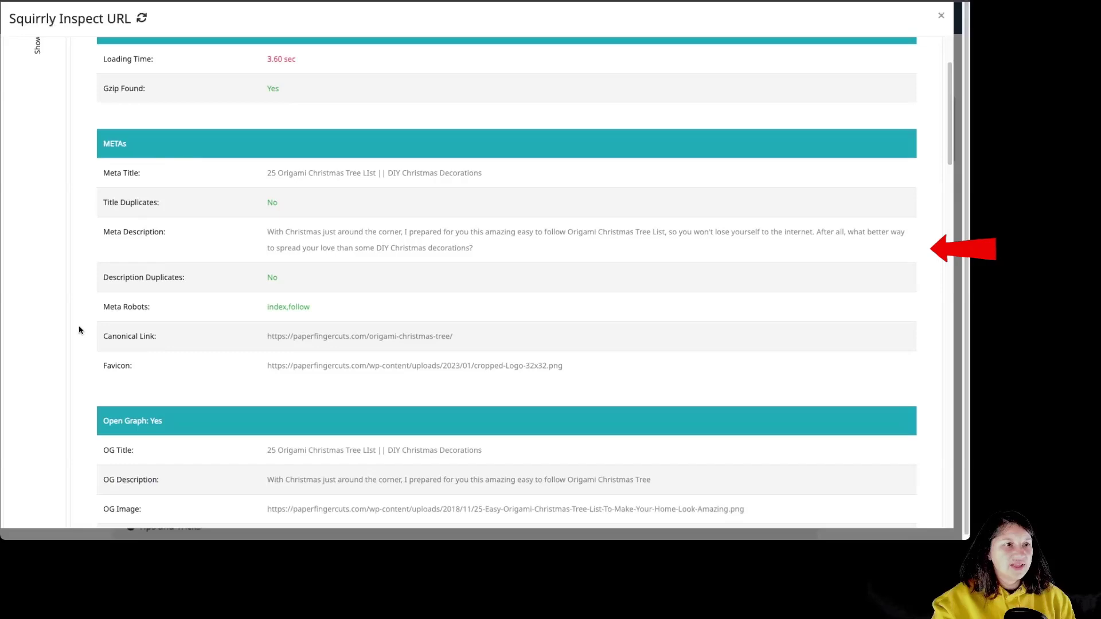
pyautogui.scroll(-3, 128, 227)
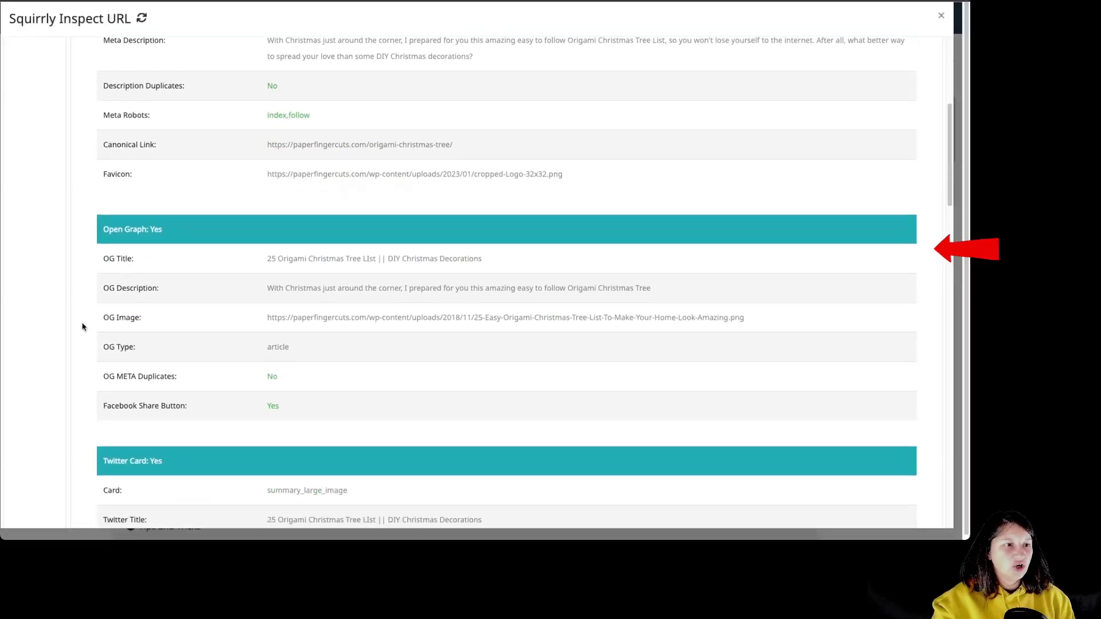
pyautogui.scroll(-5, 243, 328)
pyautogui.scroll(-4, 263, 376)
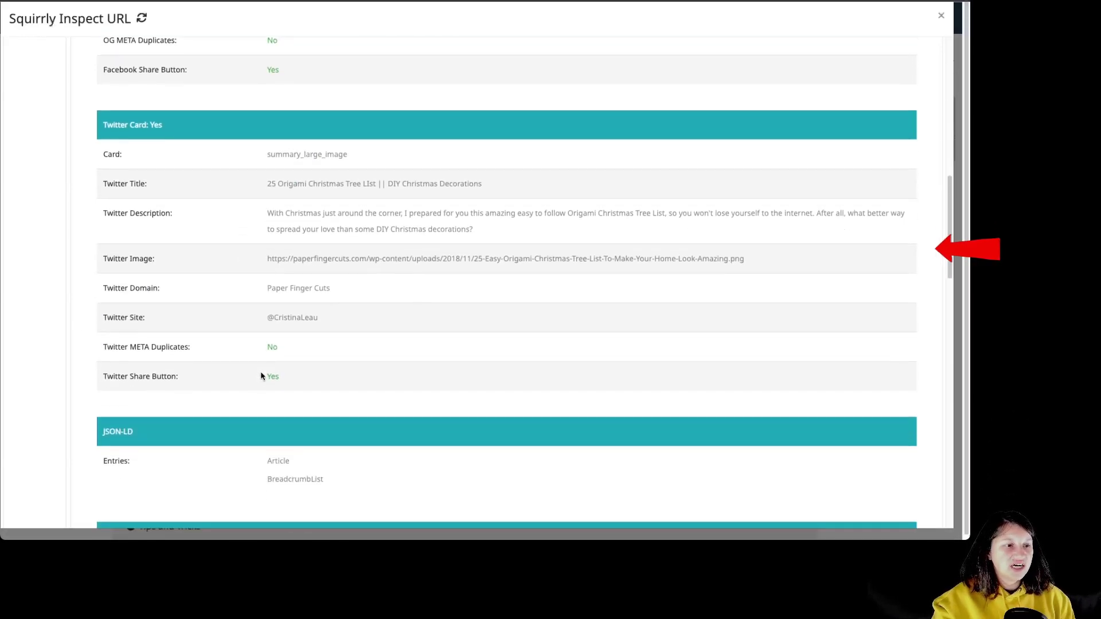
pyautogui.scroll(-3, 232, 326)
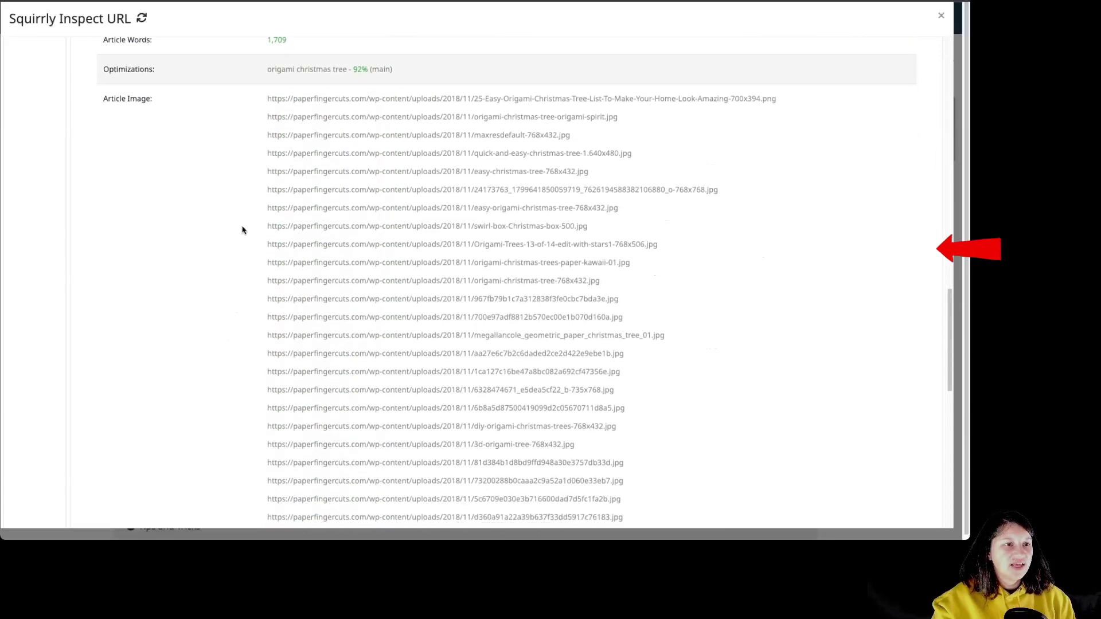
pyautogui.scroll(3, 174, 159)
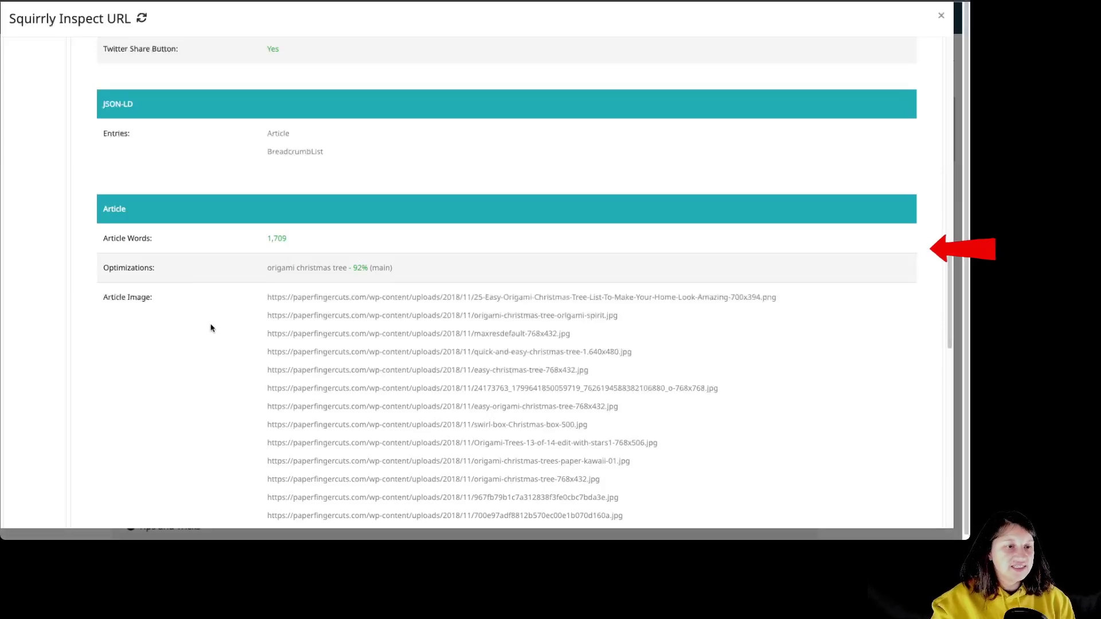
pyautogui.scroll(-10, 210, 328)
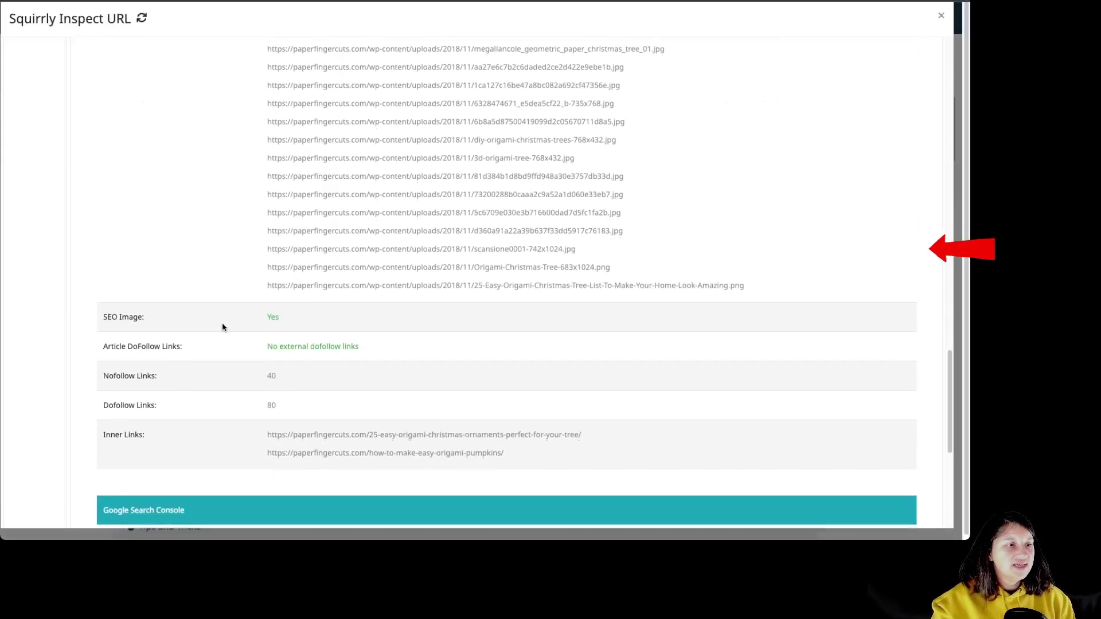
pyautogui.scroll(1, 223, 327)
pyautogui.scroll(-3, 245, 278)
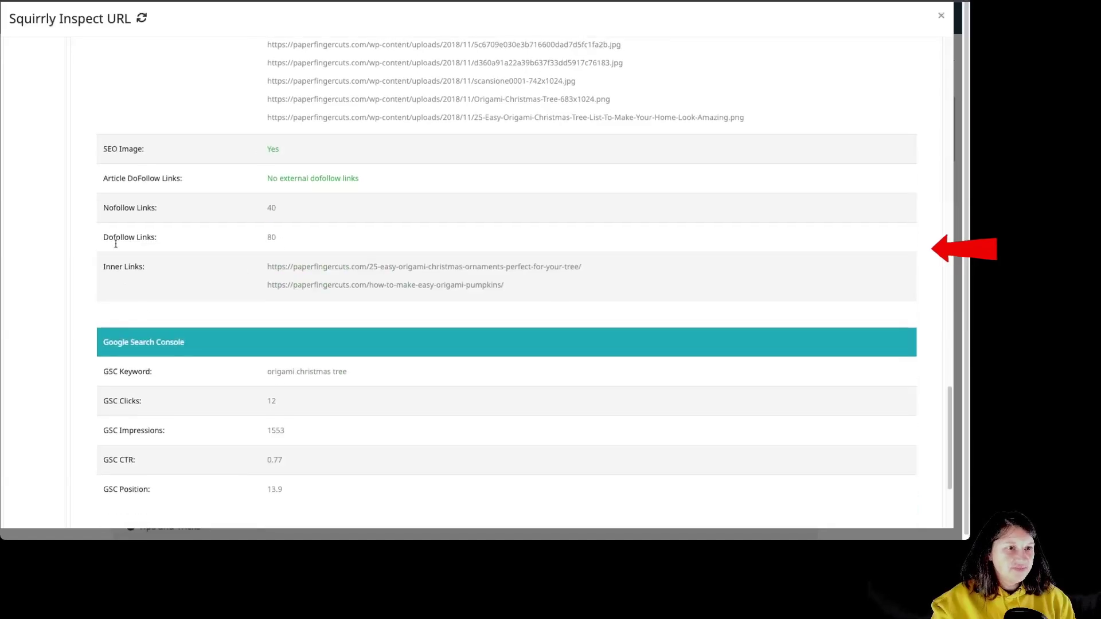
pyautogui.scroll(-3, 269, 350)
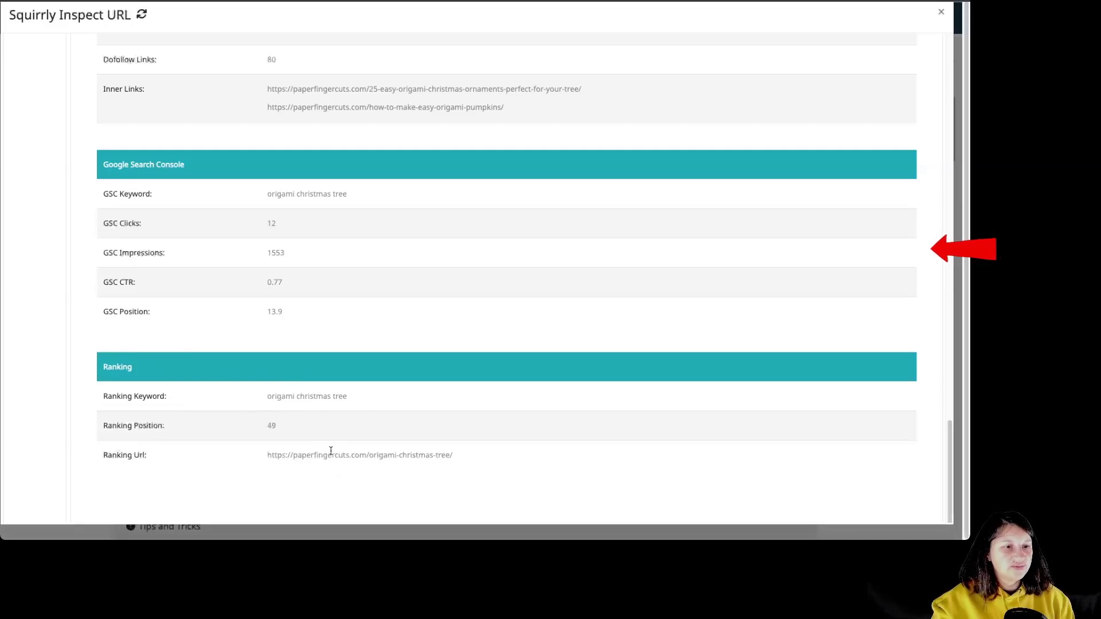
pyautogui.click(942, 13)
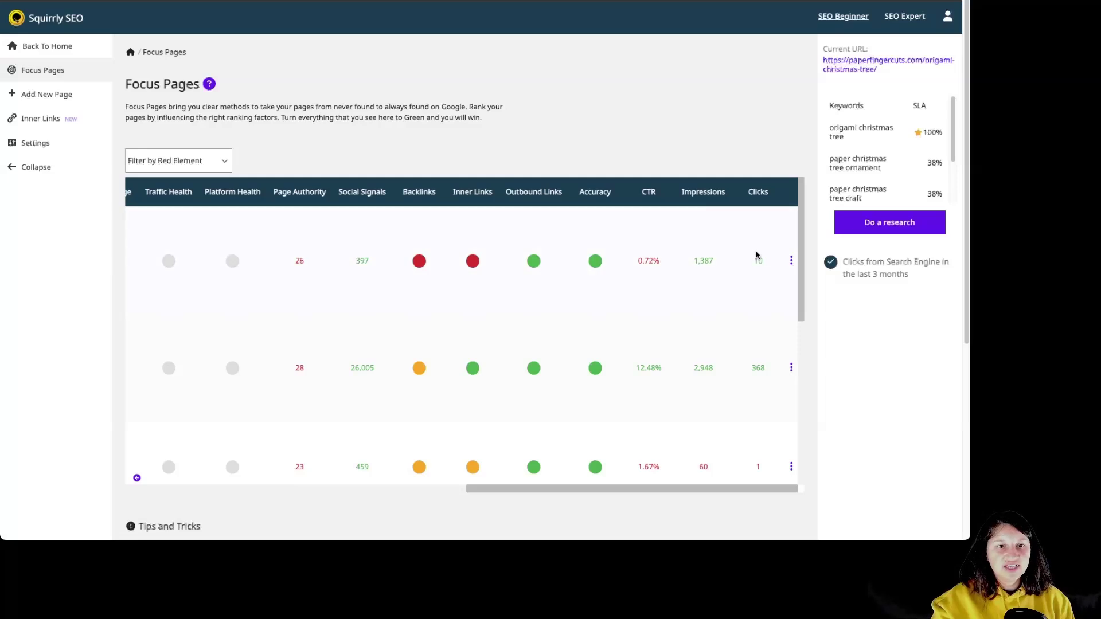
# Stop monitoring the origami Christmas tree page and review the remaining focus pages
pyautogui.click(791, 261)
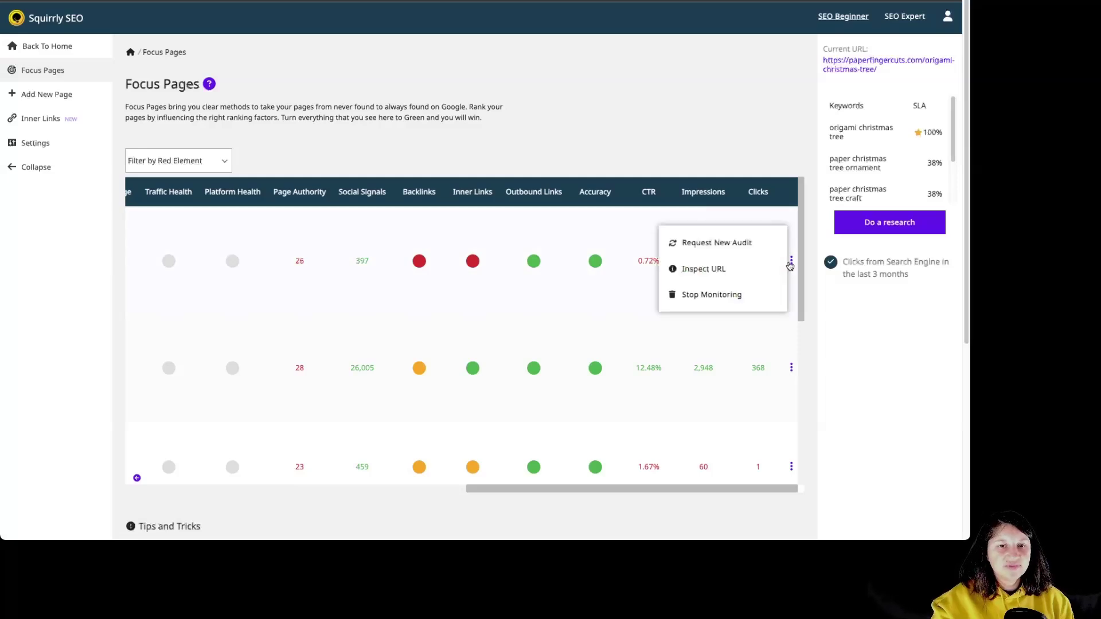
pyautogui.click(711, 294)
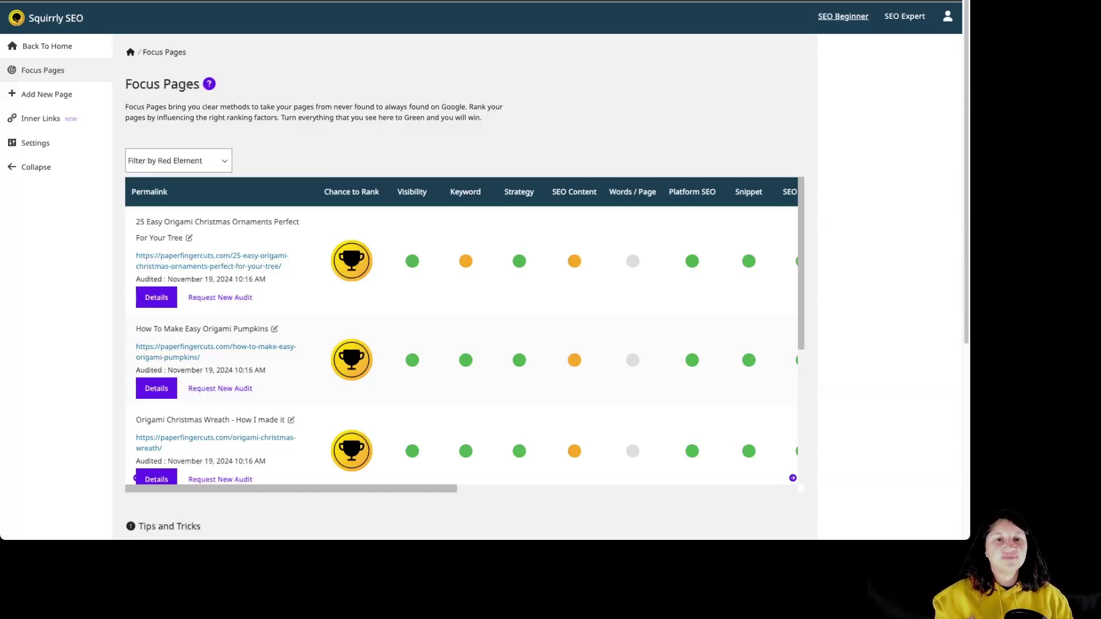
pyautogui.scroll(-4, 831, 388)
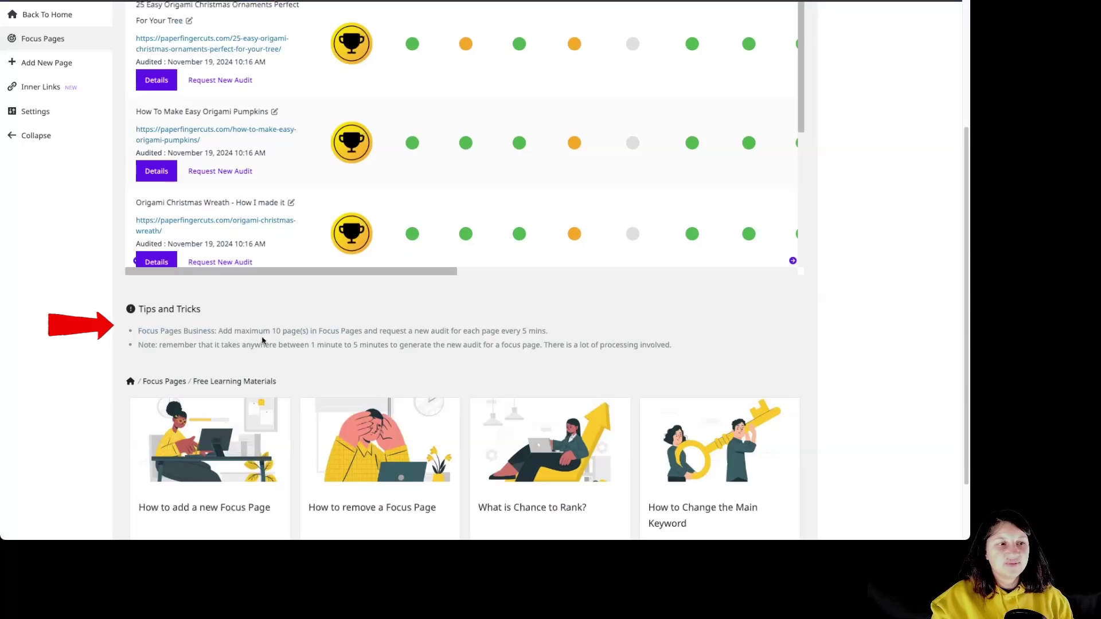
pyautogui.scroll(-2, 262, 340)
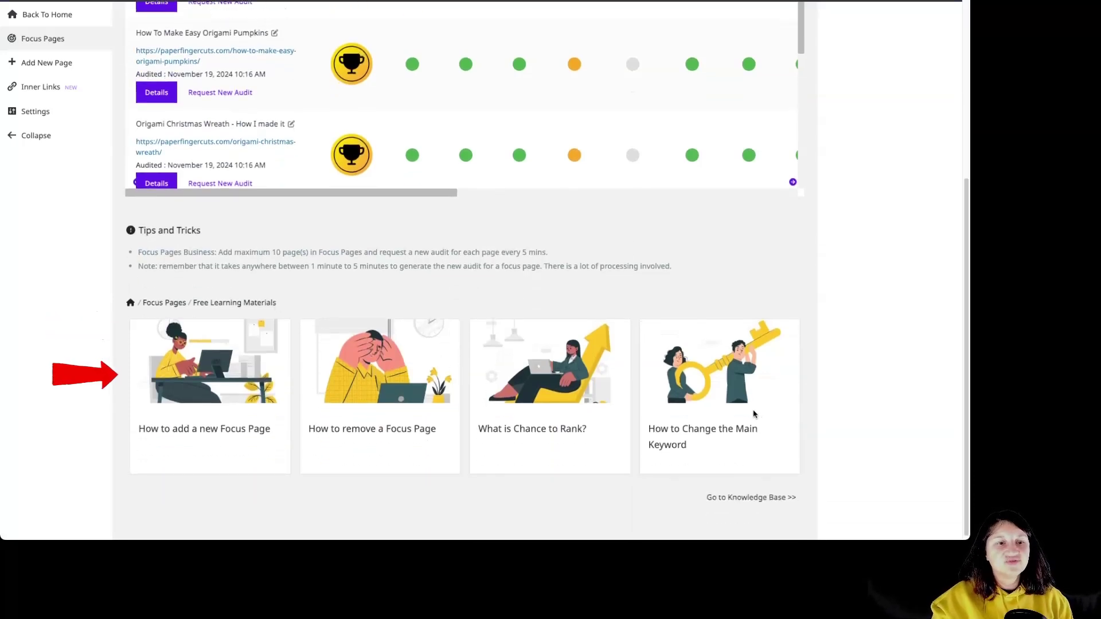
pyautogui.scroll(5, 751, 413)
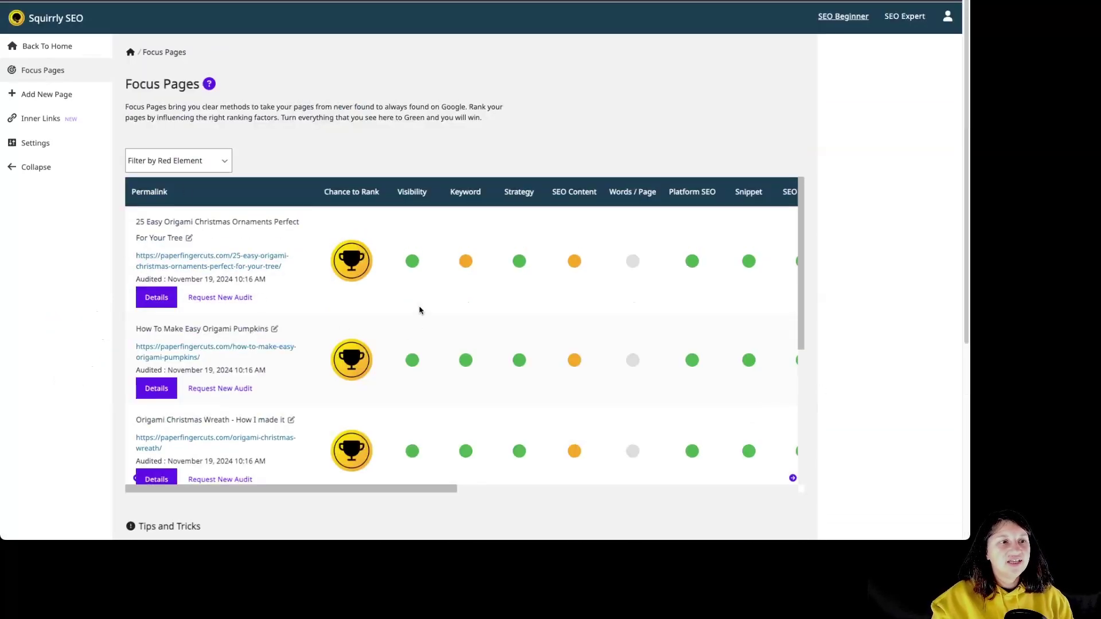
# Filter by Post and Any status, set 'Homemade Origami Christmas Decorations For Our Windows' as focus page, see its tasks
pyautogui.click(56, 95)
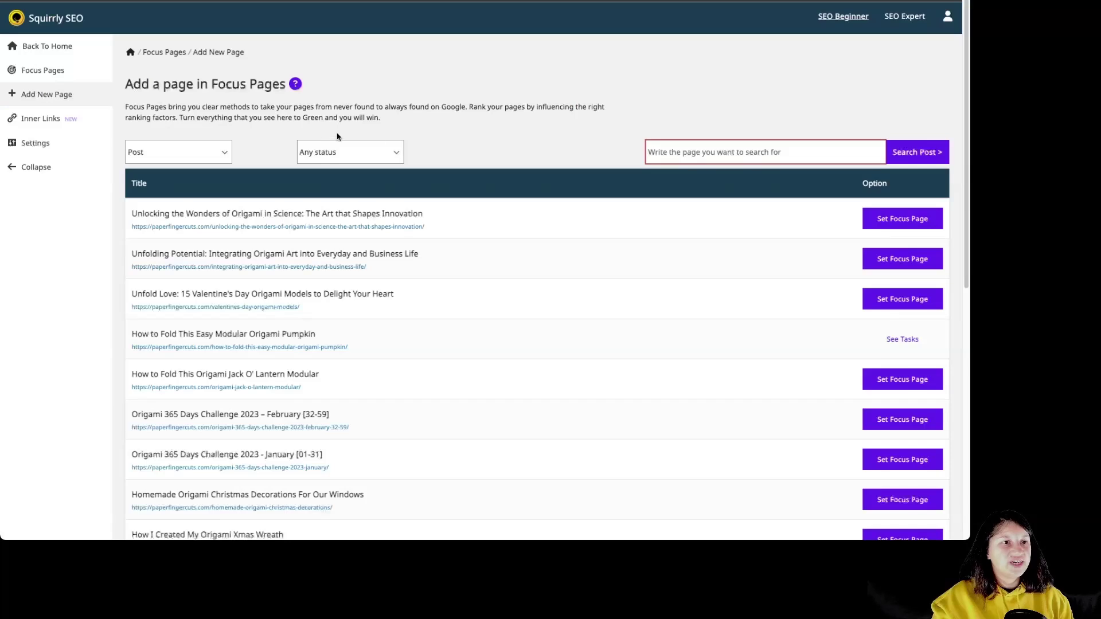
pyautogui.click(210, 156)
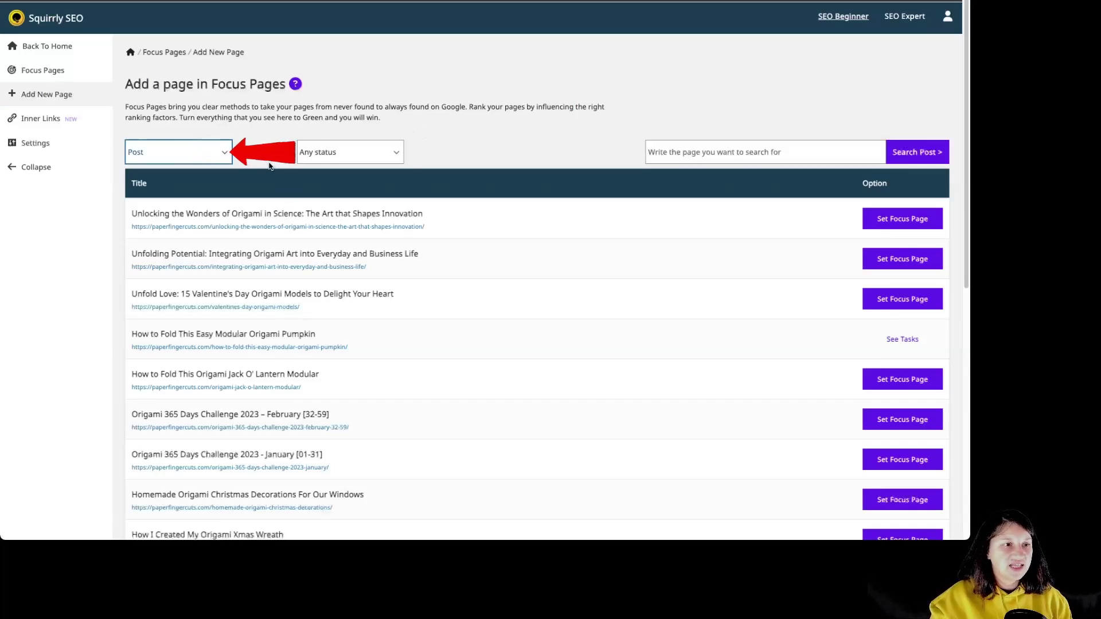
pyautogui.click(334, 158)
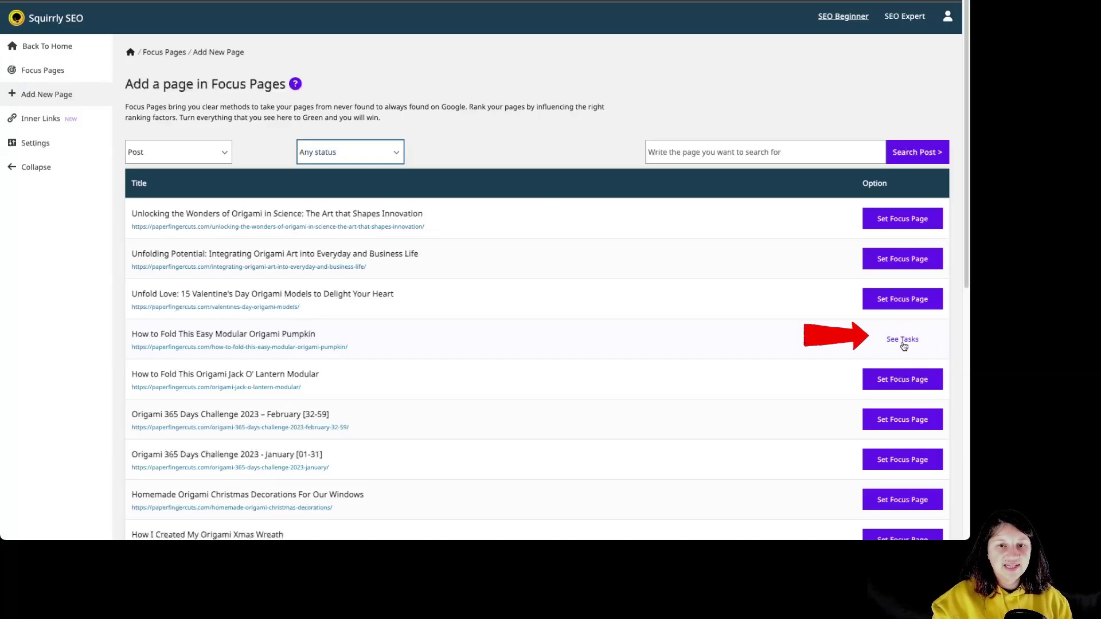
pyautogui.scroll(-1, 892, 342)
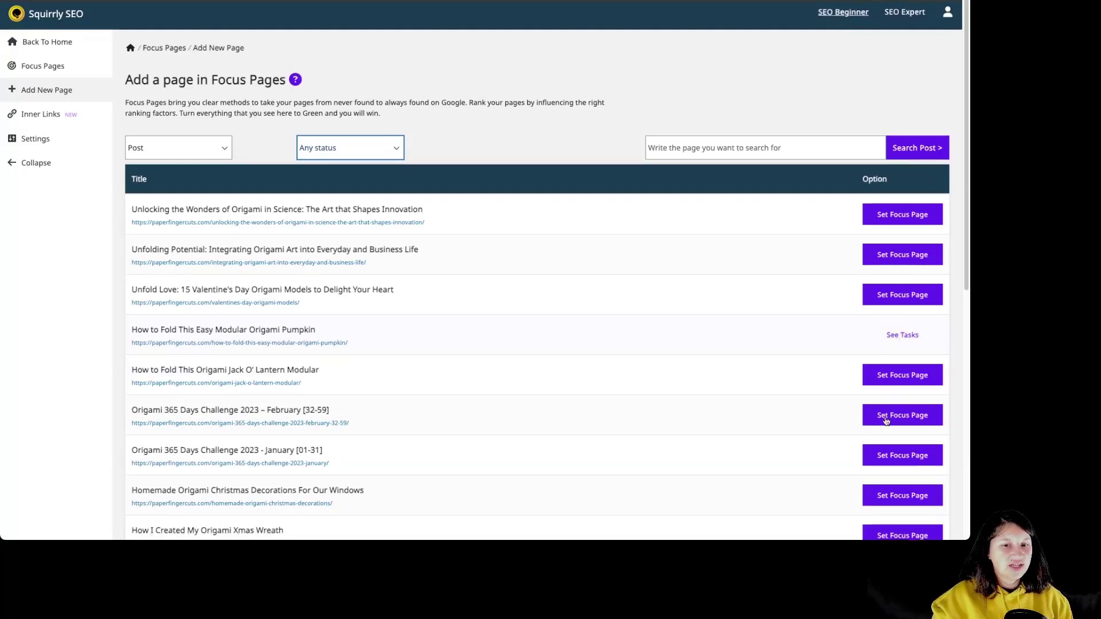
pyautogui.click(898, 500)
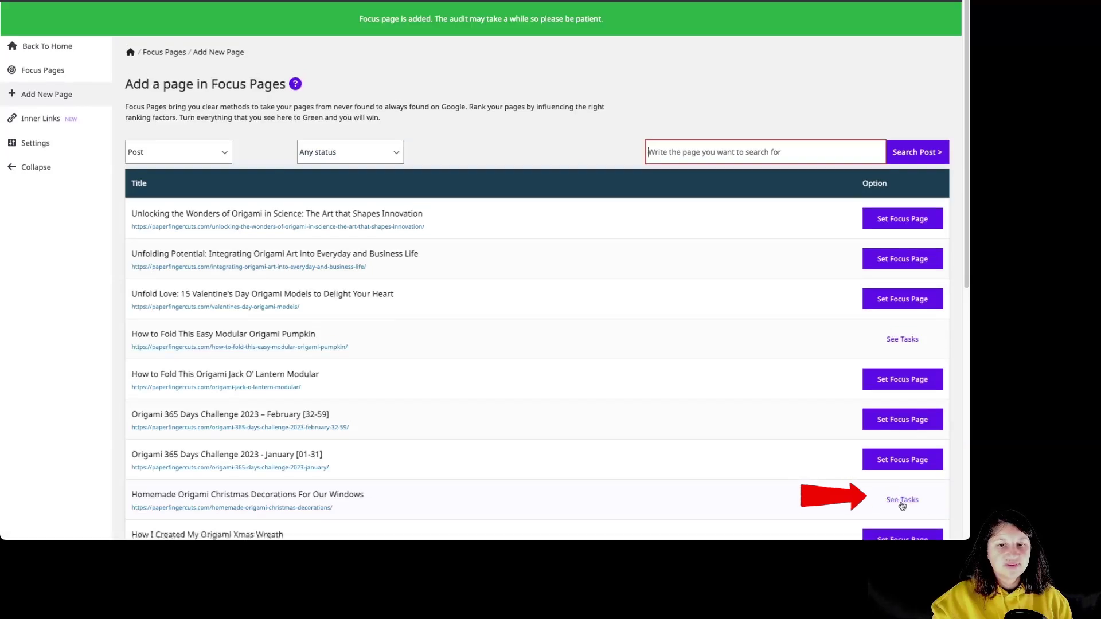
pyautogui.click(906, 500)
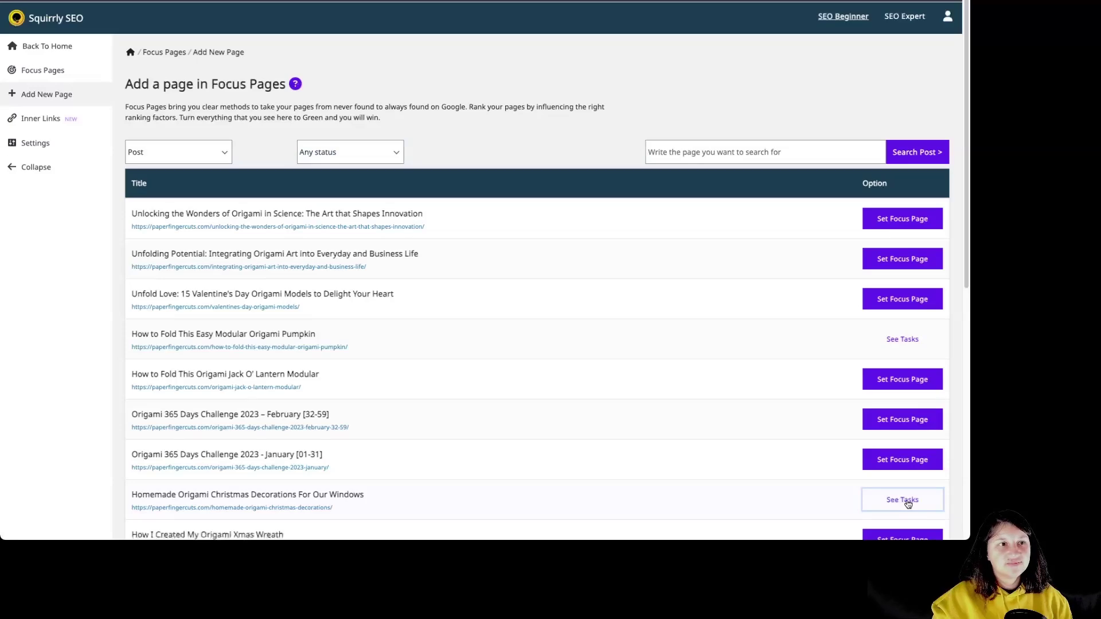
pyautogui.scroll(-4, 762, 422)
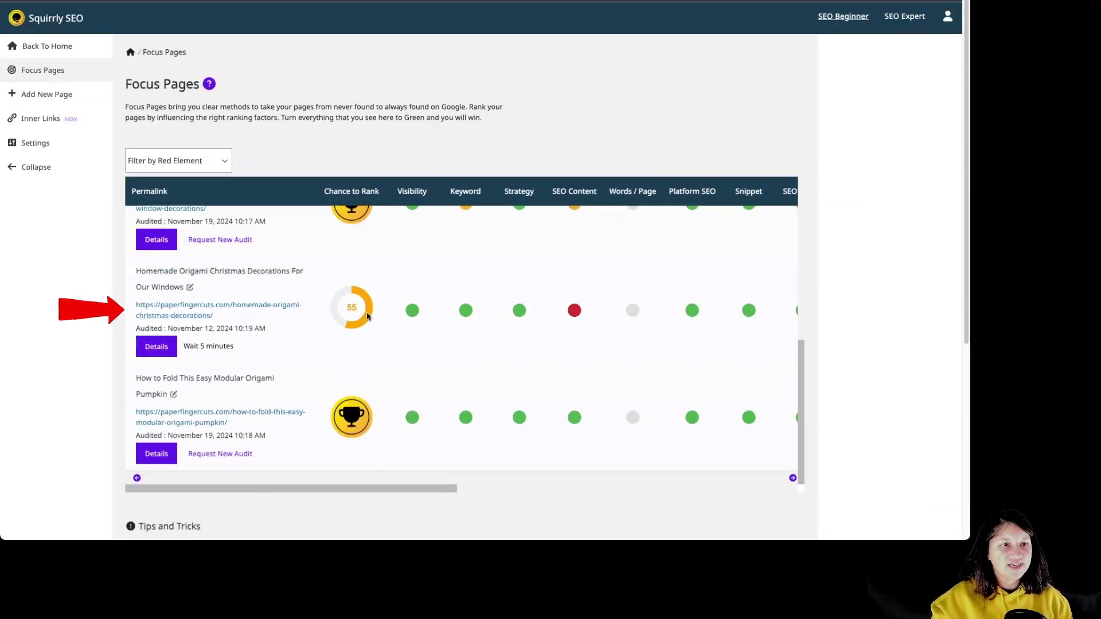
pyautogui.moveTo(352, 306)
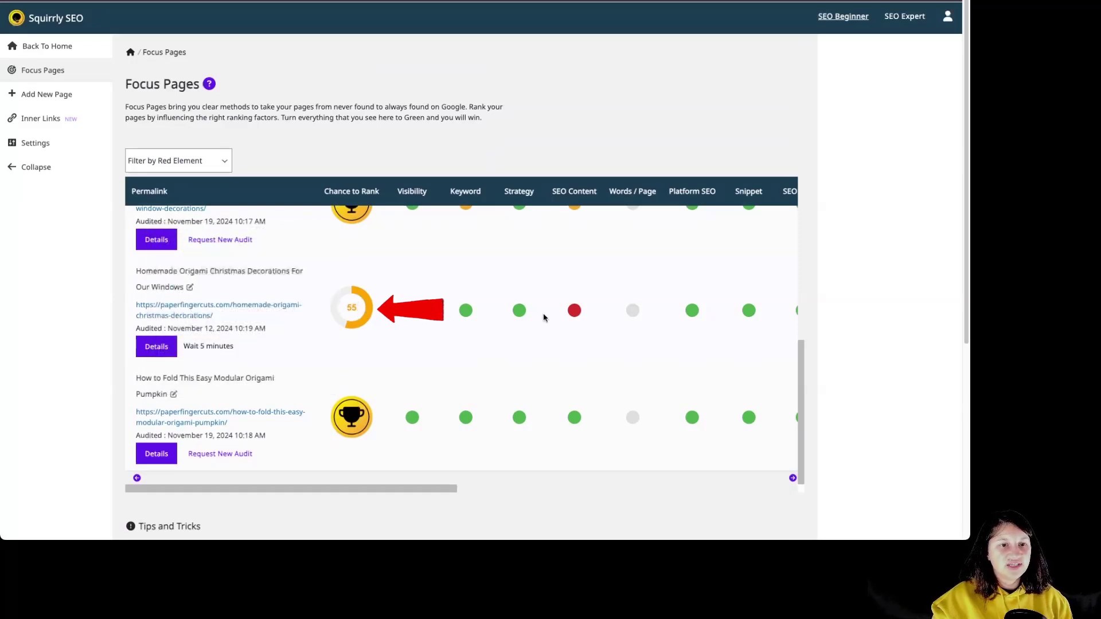
pyautogui.click(575, 311)
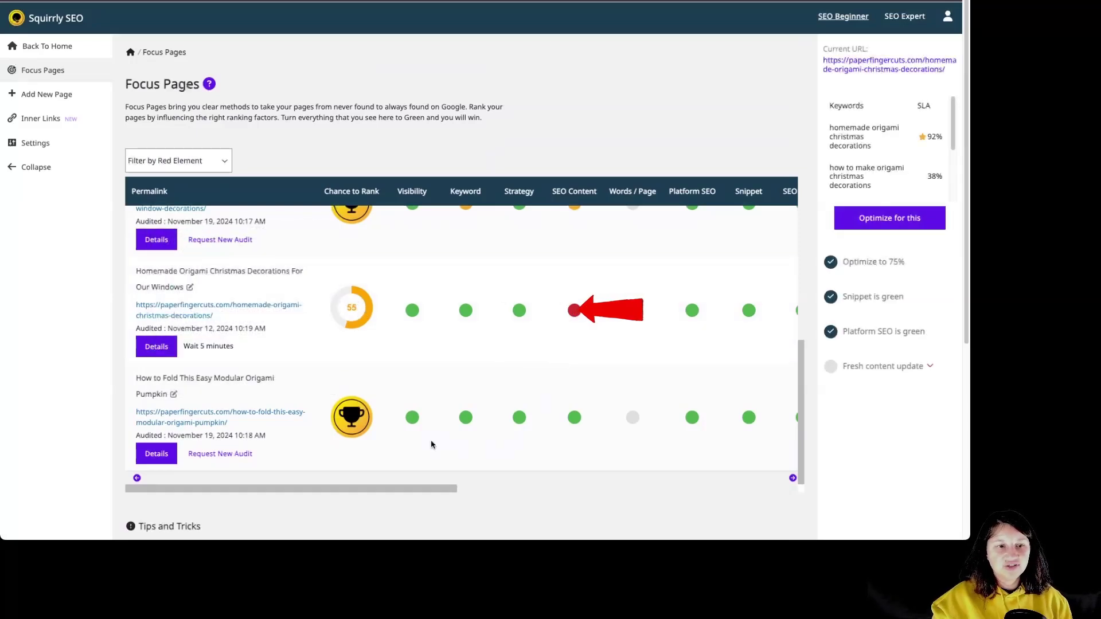
pyautogui.moveTo(445, 492); pyautogui.dragTo(808, 494)
pyautogui.click(300, 310)
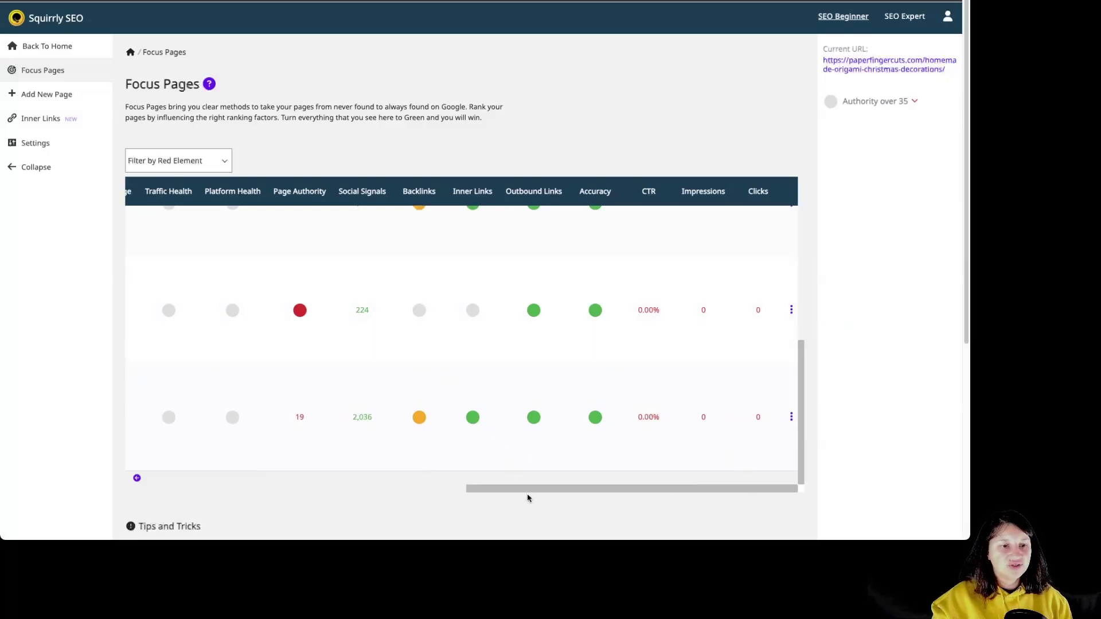
pyautogui.moveTo(528, 498); pyautogui.dragTo(170, 448)
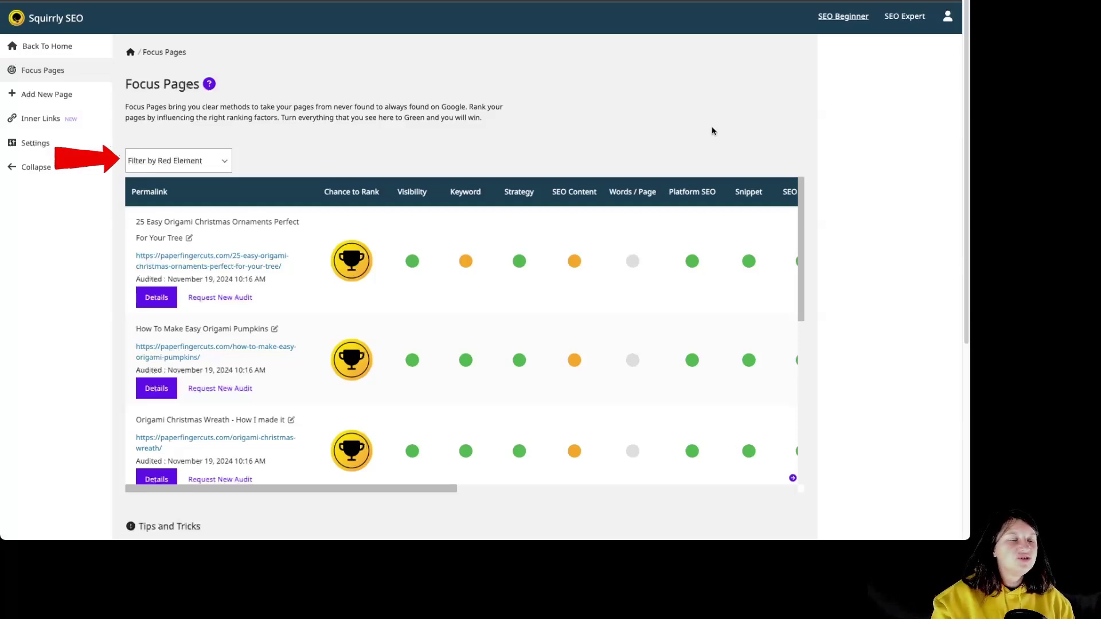
pyautogui.click(223, 168)
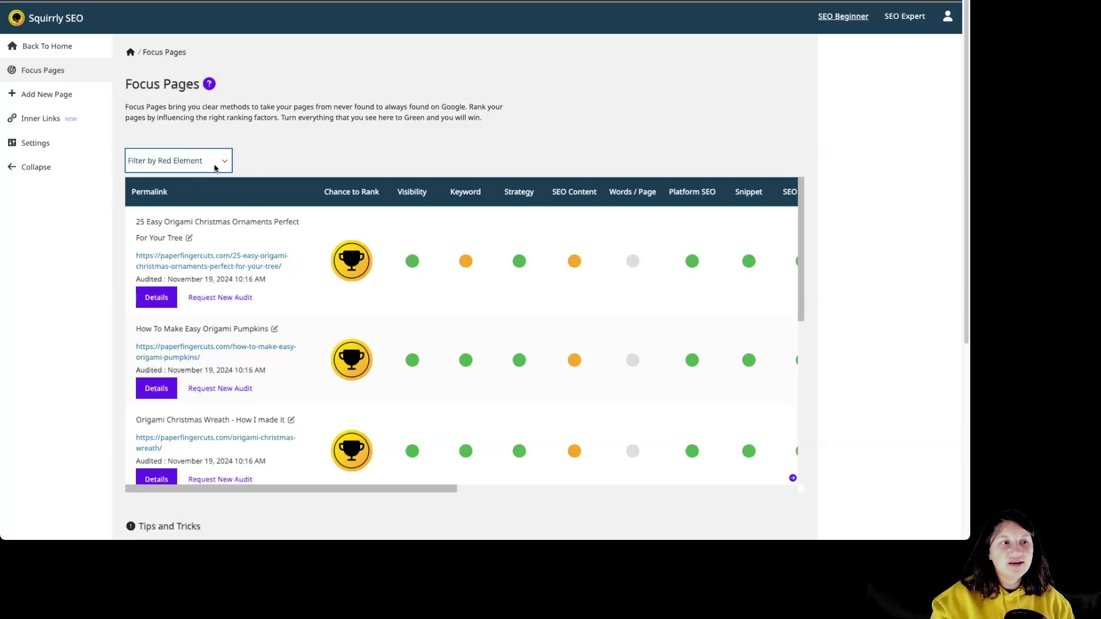
pyautogui.click(164, 188)
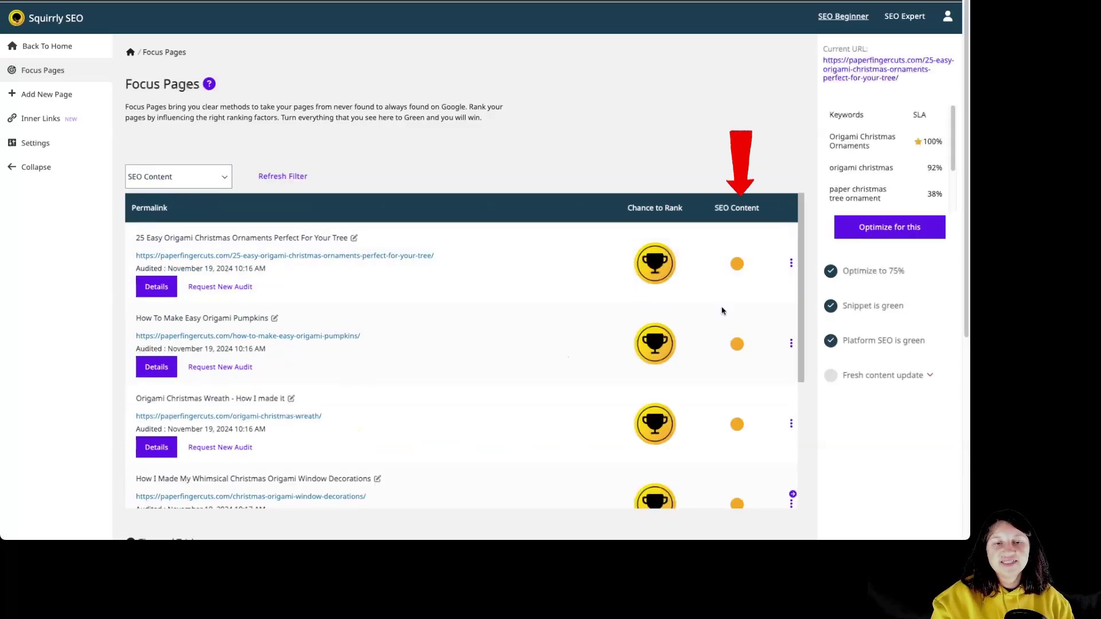
pyautogui.moveTo(737, 267)
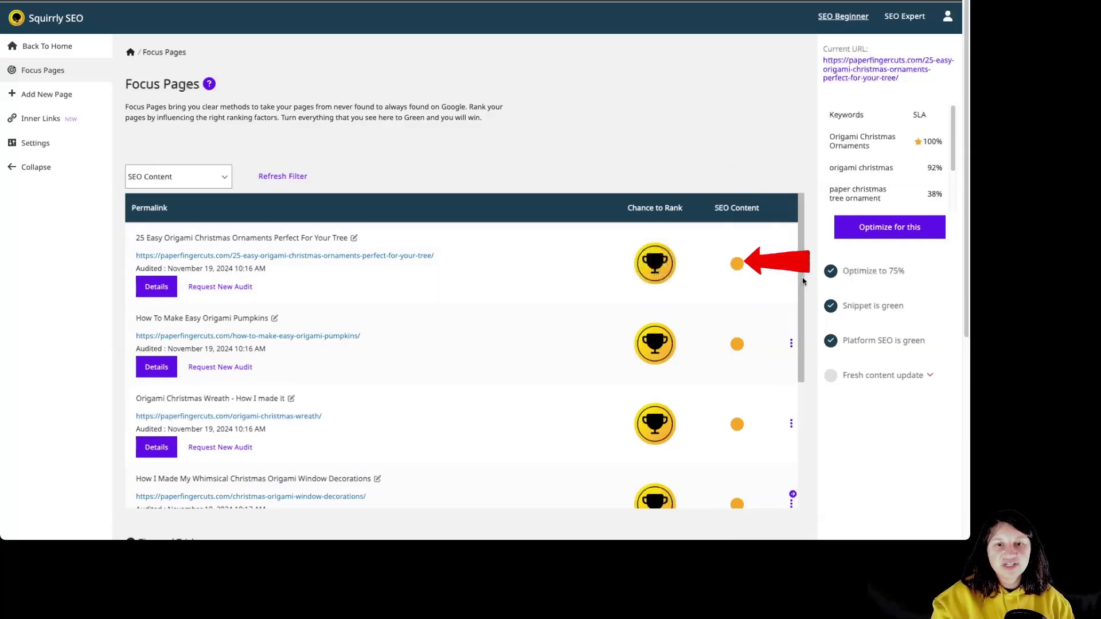
pyautogui.click(883, 376)
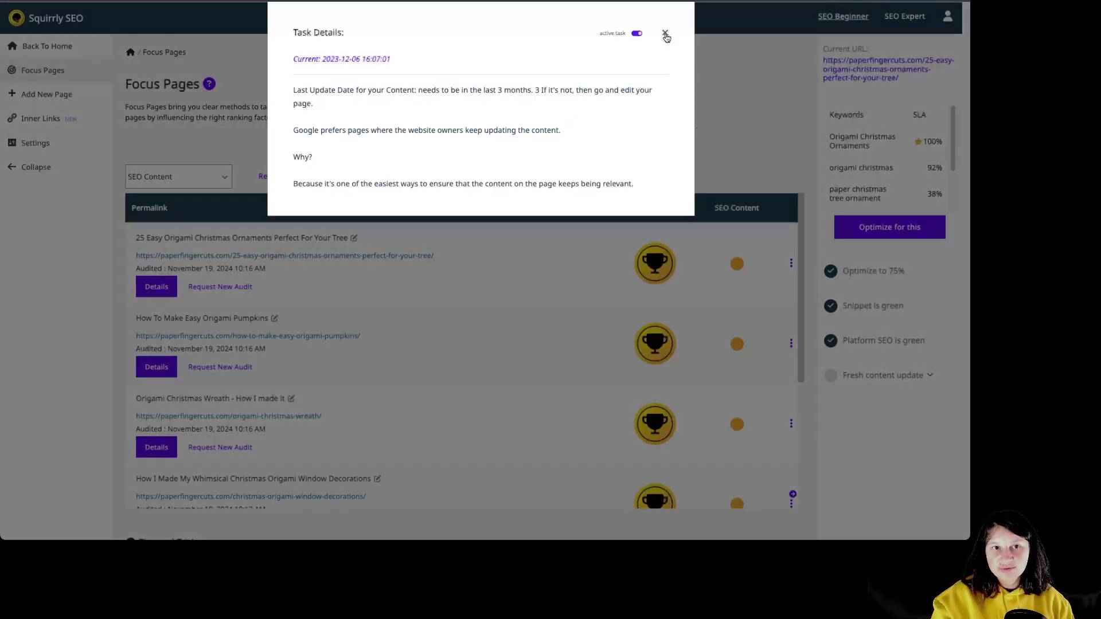
pyautogui.click(666, 35)
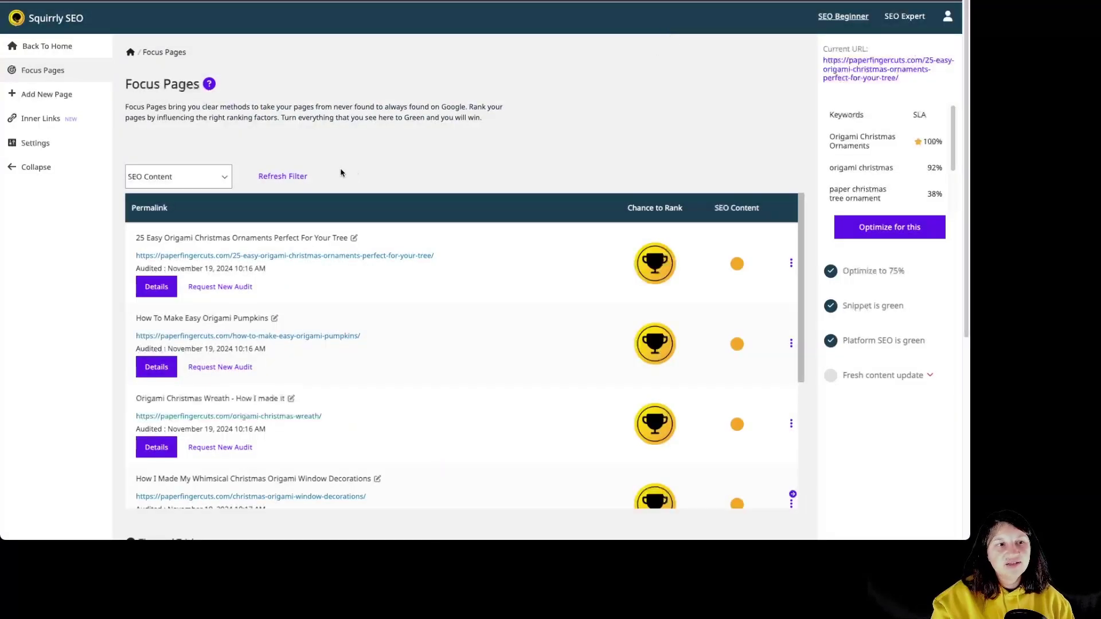
pyautogui.click(300, 184)
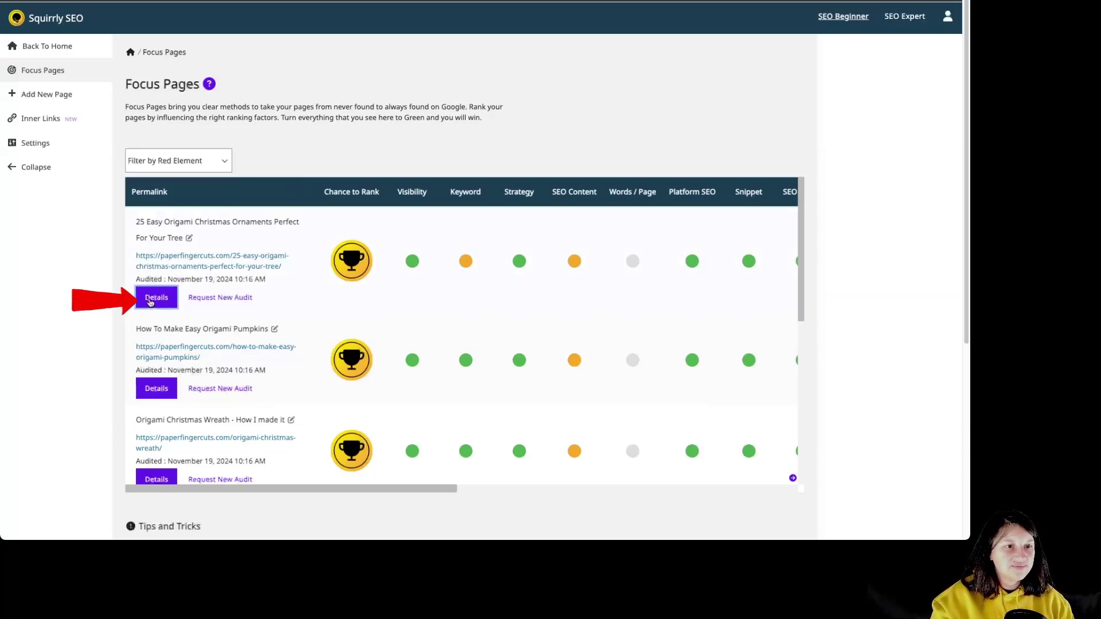
# Open Details for the '25 Easy Origami Christmas Ornaments' focus page and check its extra actions menu
pyautogui.click(153, 299)
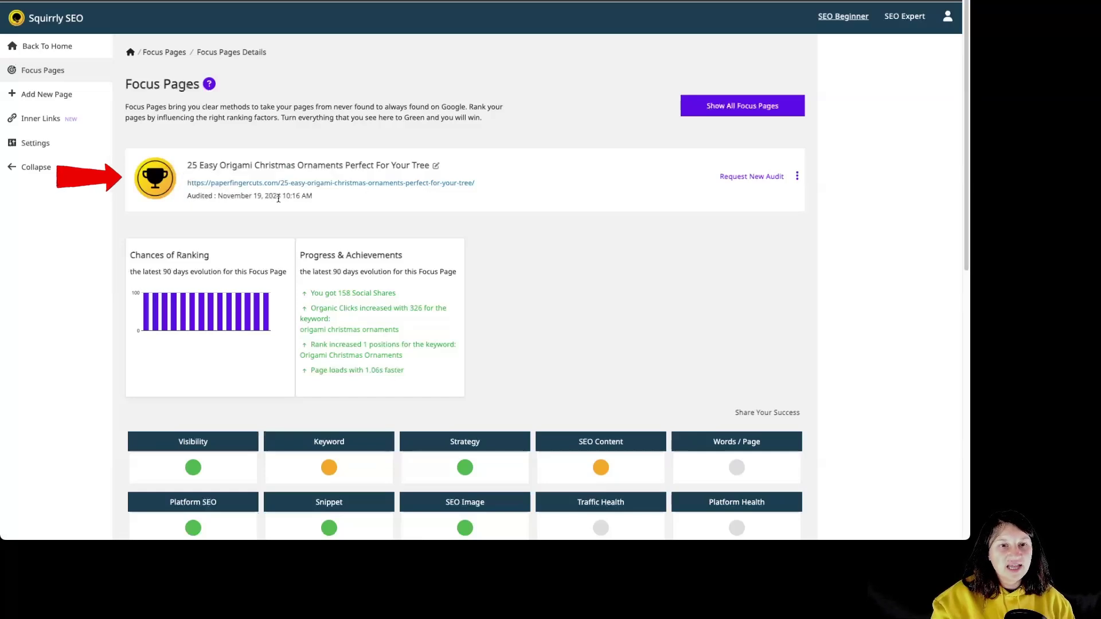
pyautogui.click(795, 177)
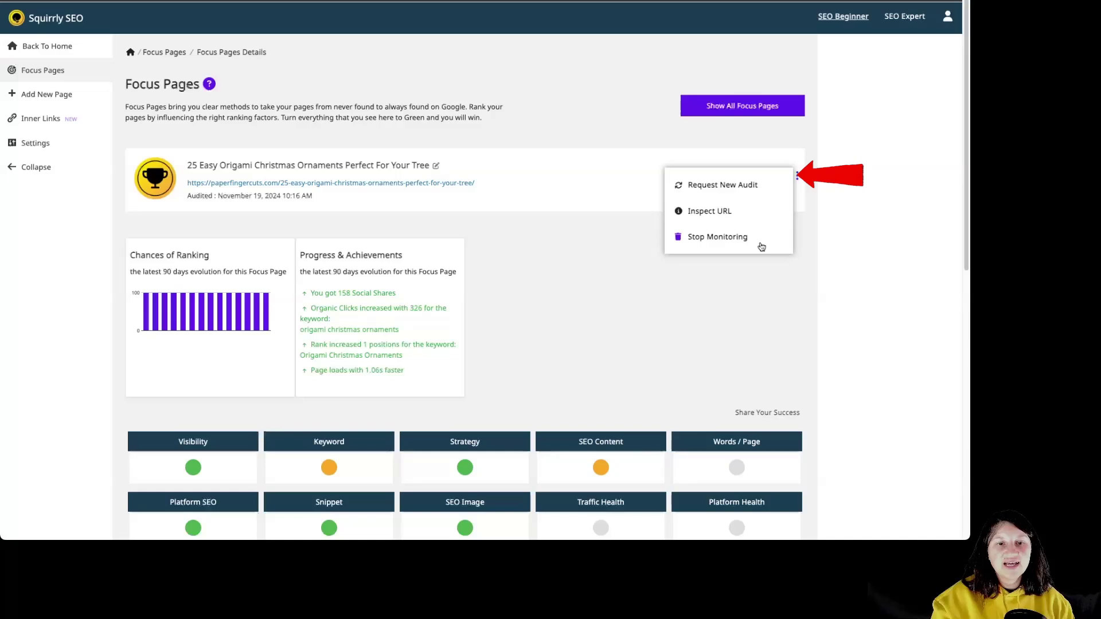
pyautogui.click(736, 262)
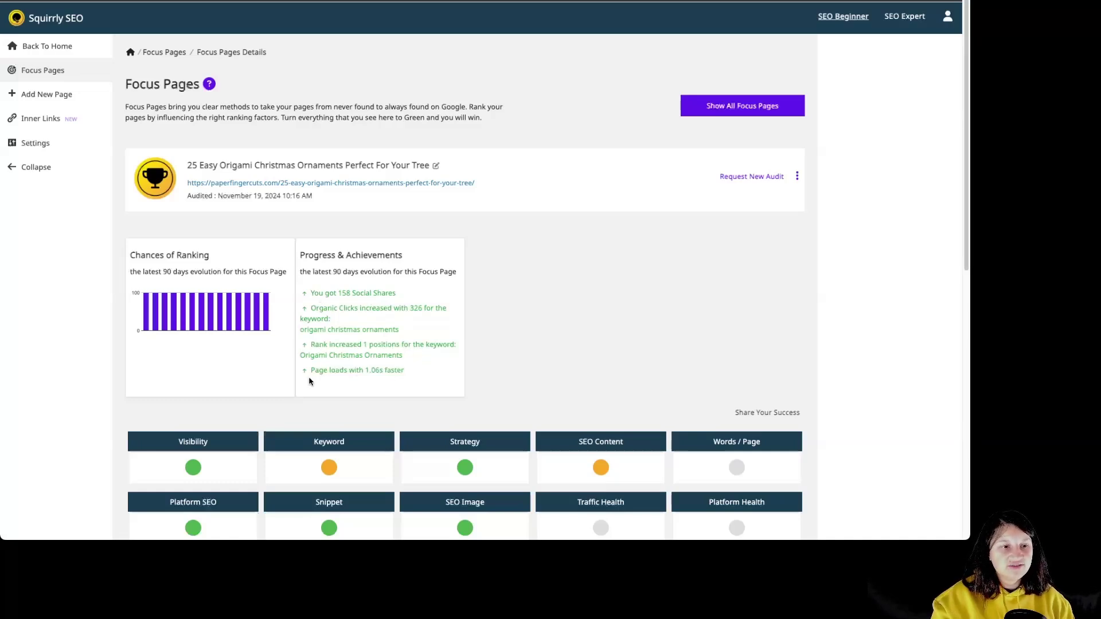
# View the Visibility, Keyword, Strategy, SEO Content and Words / Page tasks for the ornaments page
pyautogui.scroll(-5, 610, 353)
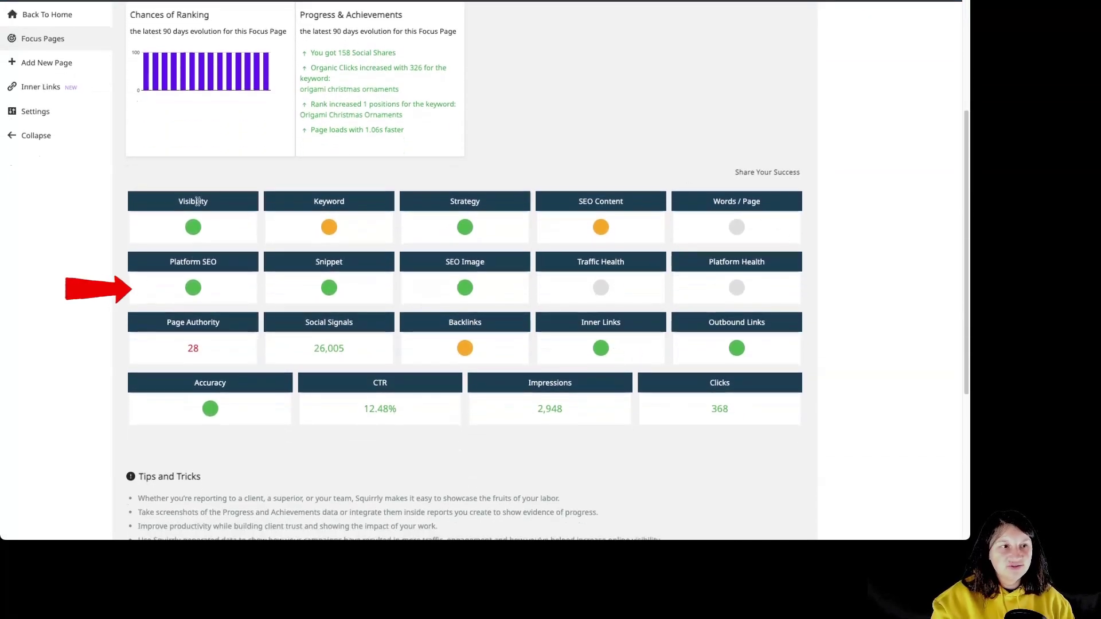
pyautogui.click(197, 230)
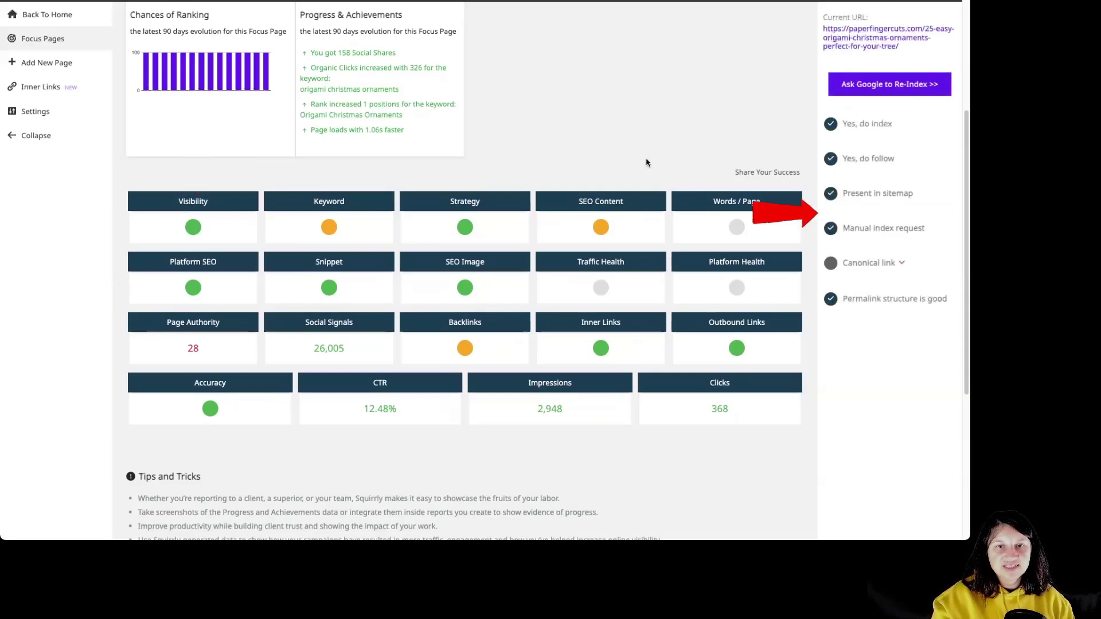
pyautogui.click(330, 229)
pyautogui.click(465, 230)
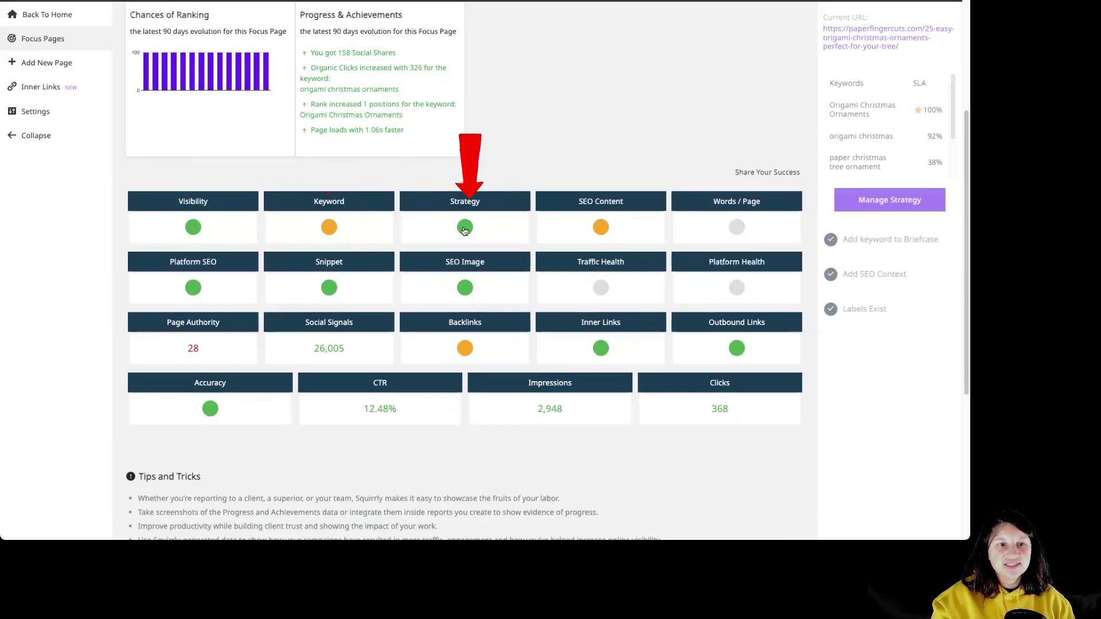
pyautogui.click(600, 227)
pyautogui.click(738, 228)
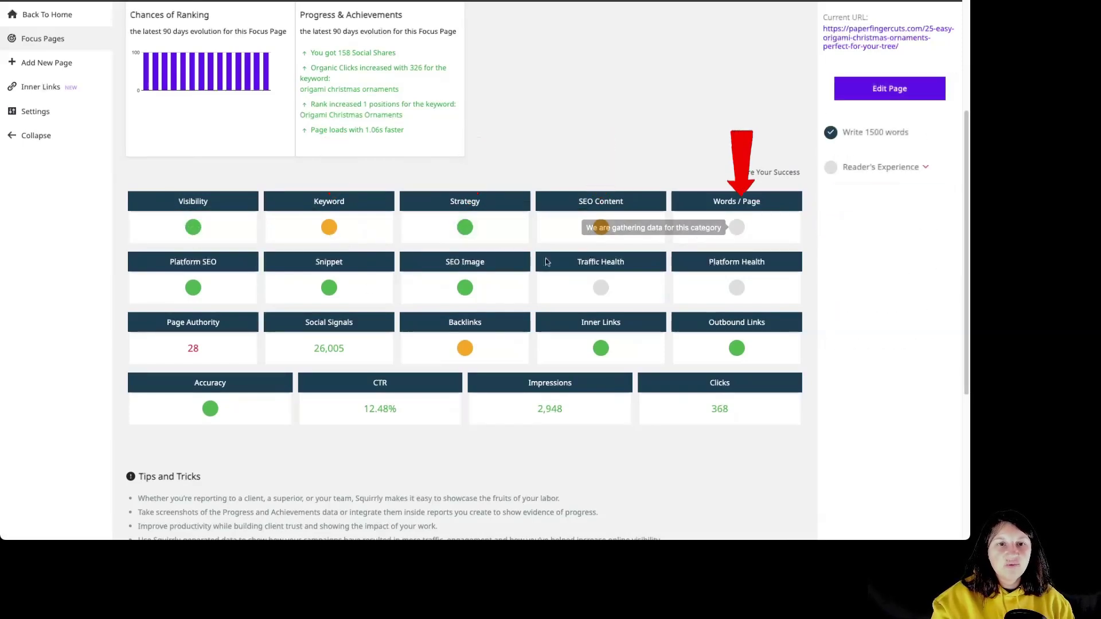
# View the Platform SEO, Snippet, SEO Image, Traffic Health and Platform Health checklists
pyautogui.click(193, 289)
pyautogui.click(329, 287)
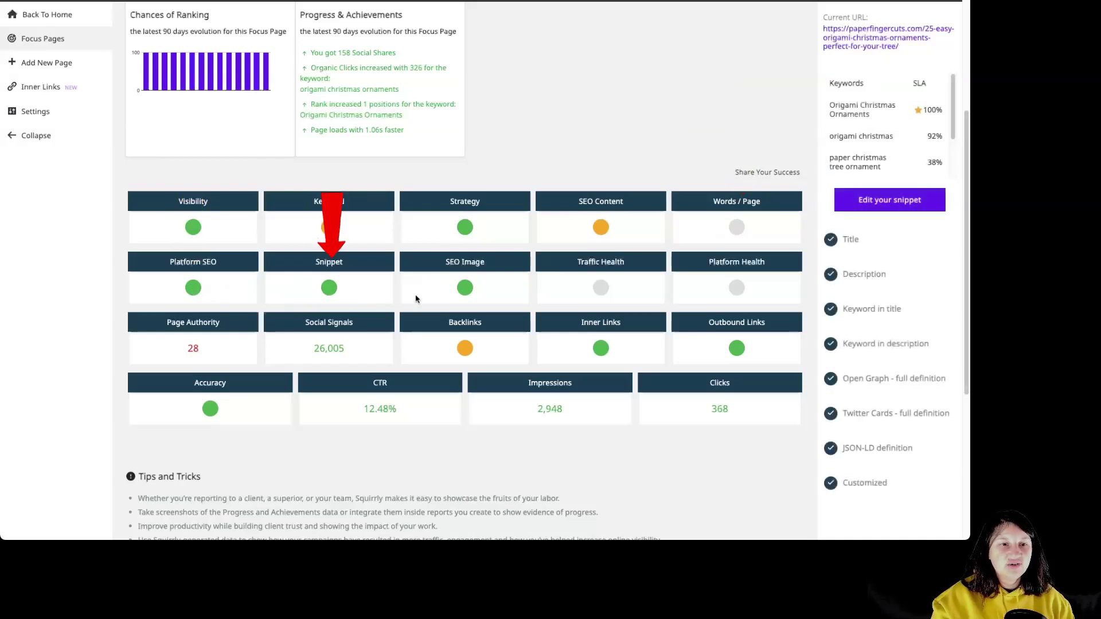
pyautogui.click(472, 291)
pyautogui.click(599, 288)
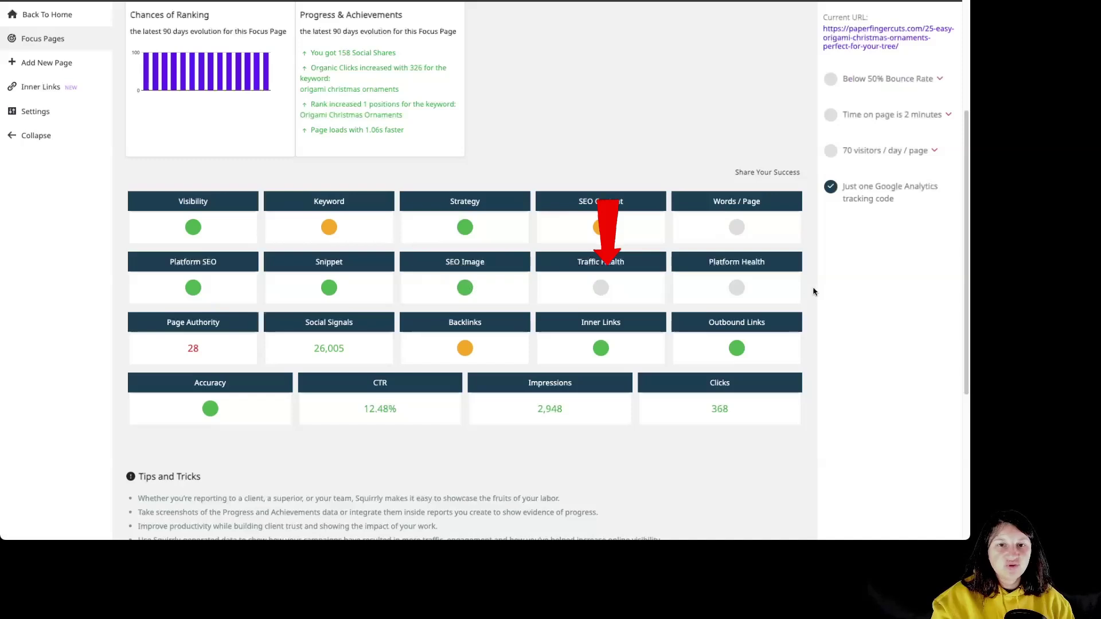
pyautogui.click(738, 289)
# View the Page Authority, Social Signals, Backlinks, Inner Links and Outbound Links tasks
pyautogui.click(193, 349)
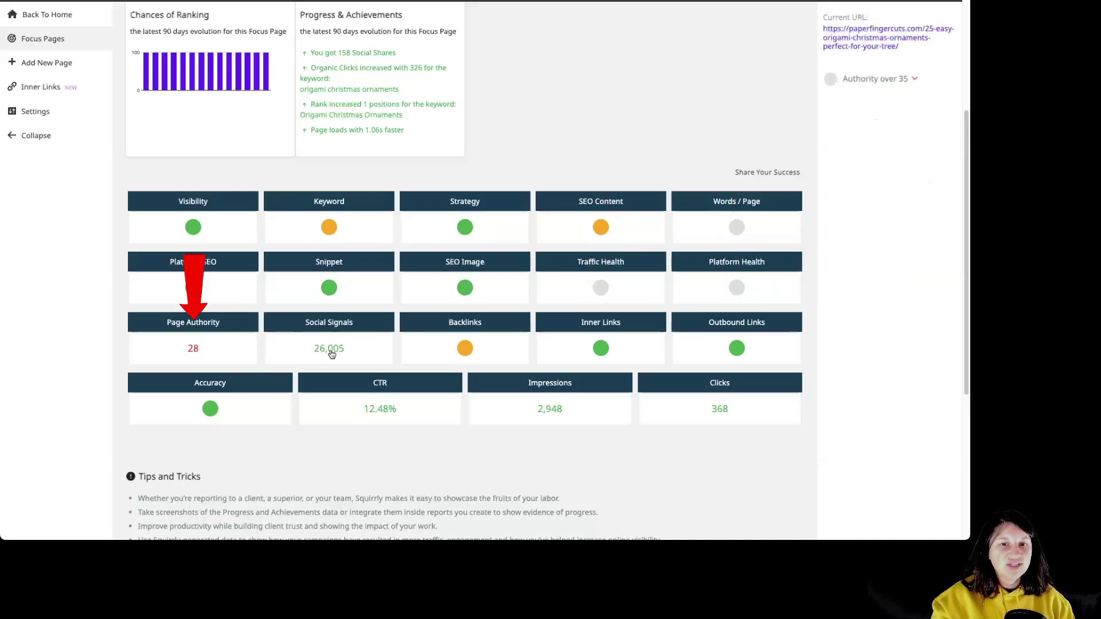
pyautogui.click(332, 351)
pyautogui.click(465, 349)
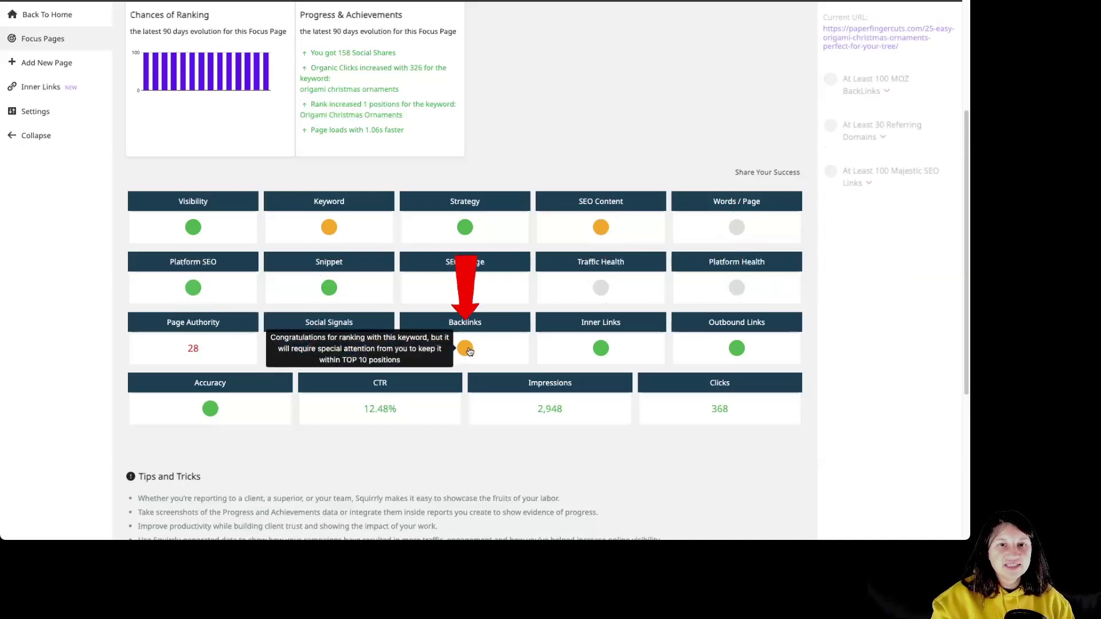
pyautogui.click(600, 348)
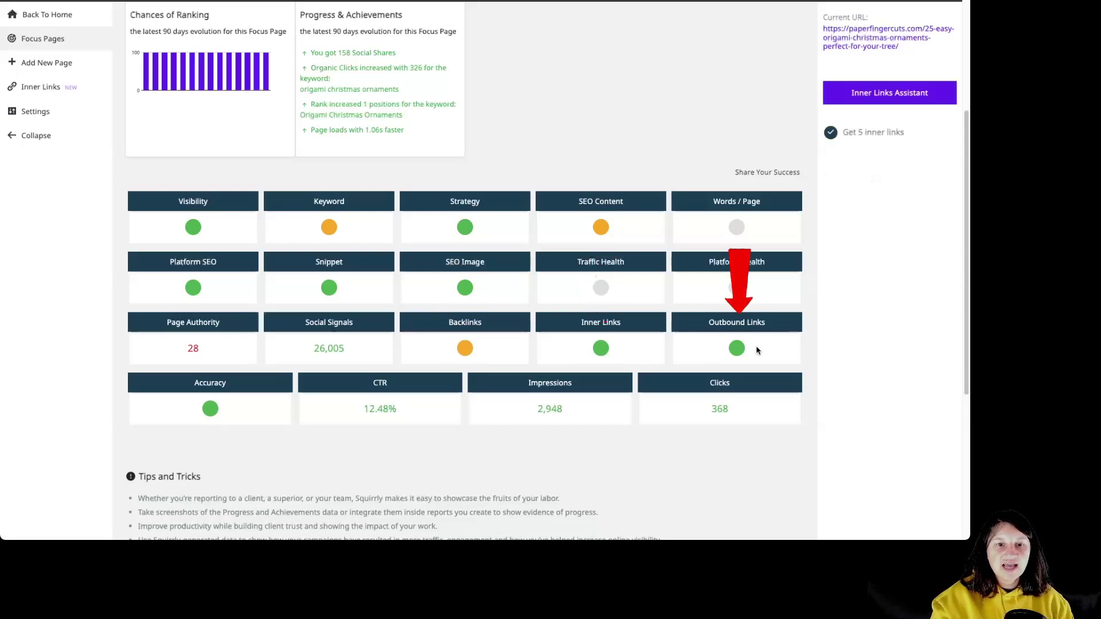
pyautogui.click(736, 348)
# View the Accuracy, CTR, Impressions and Clicks tasks
pyautogui.click(211, 408)
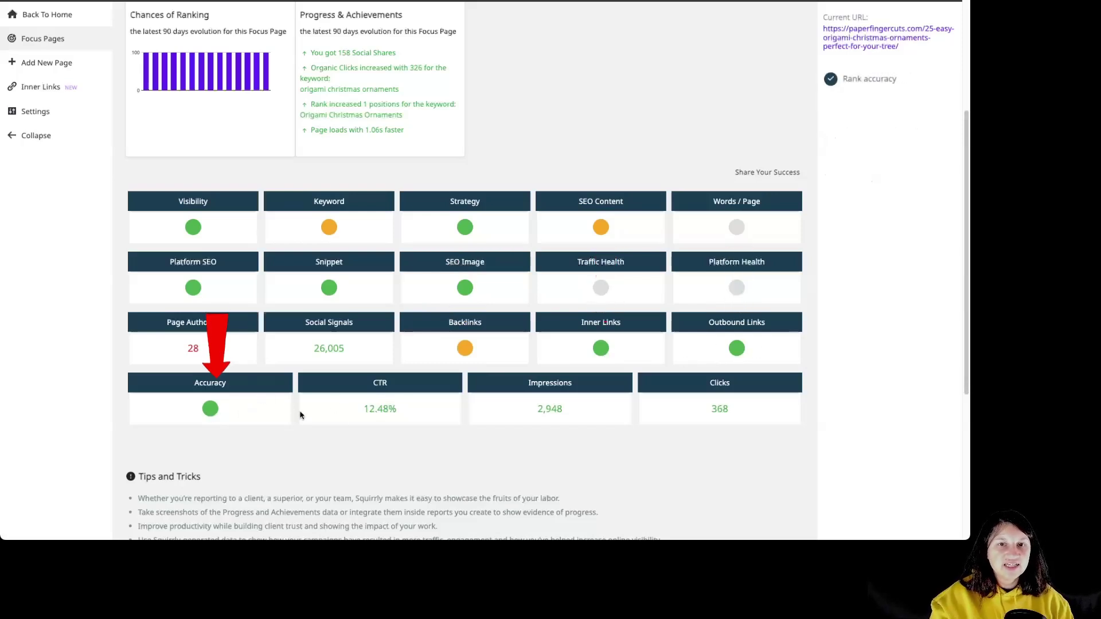
pyautogui.click(381, 410)
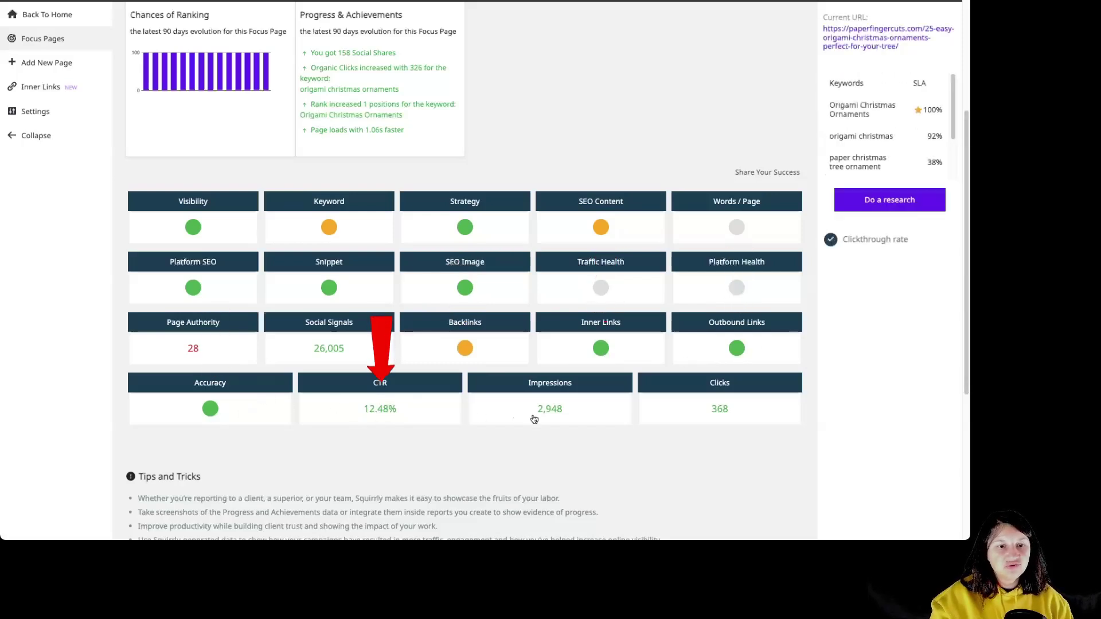
pyautogui.click(566, 420)
pyautogui.click(718, 408)
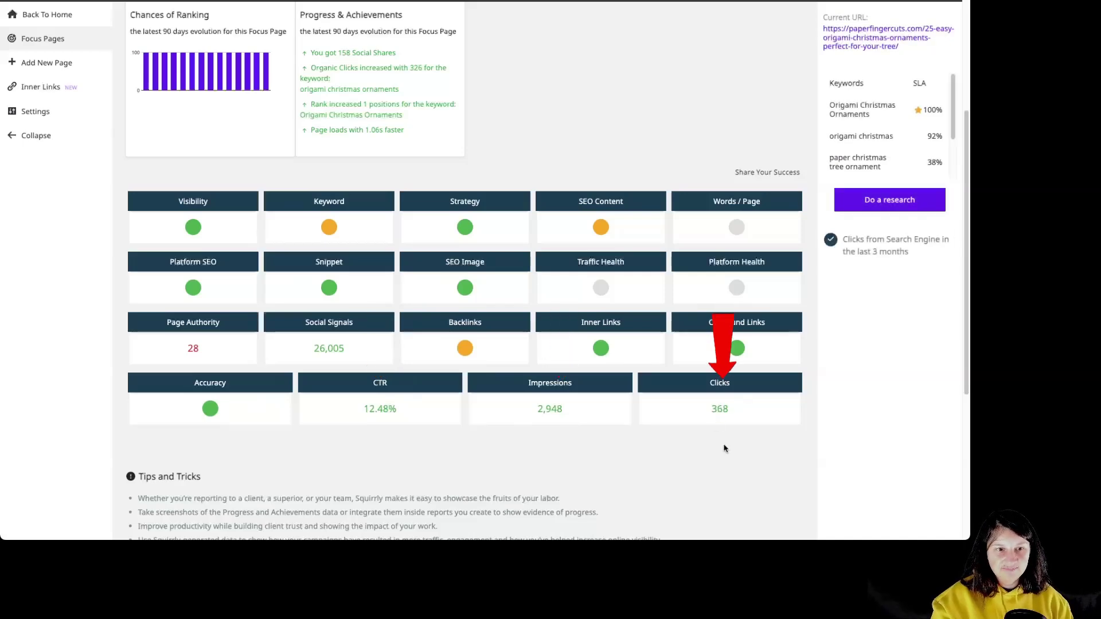
pyautogui.scroll(-5, 716, 442)
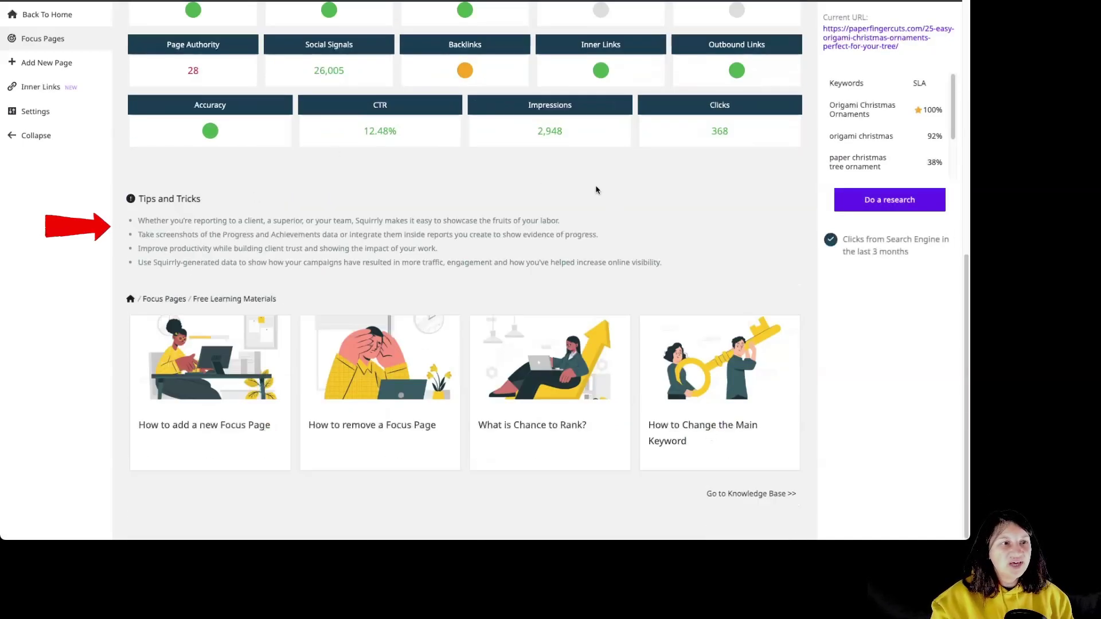